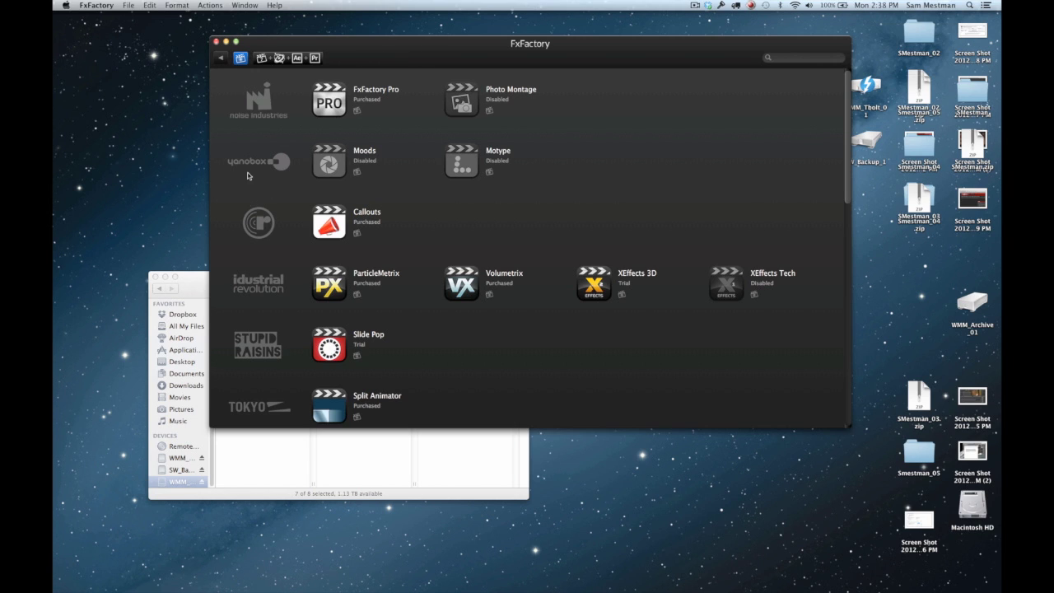
# - Open FxFactory Preferences and scroll through the installed products list
pyautogui.scroll(-1, 248, 200)
pyautogui.scroll(-10, 248, 200)
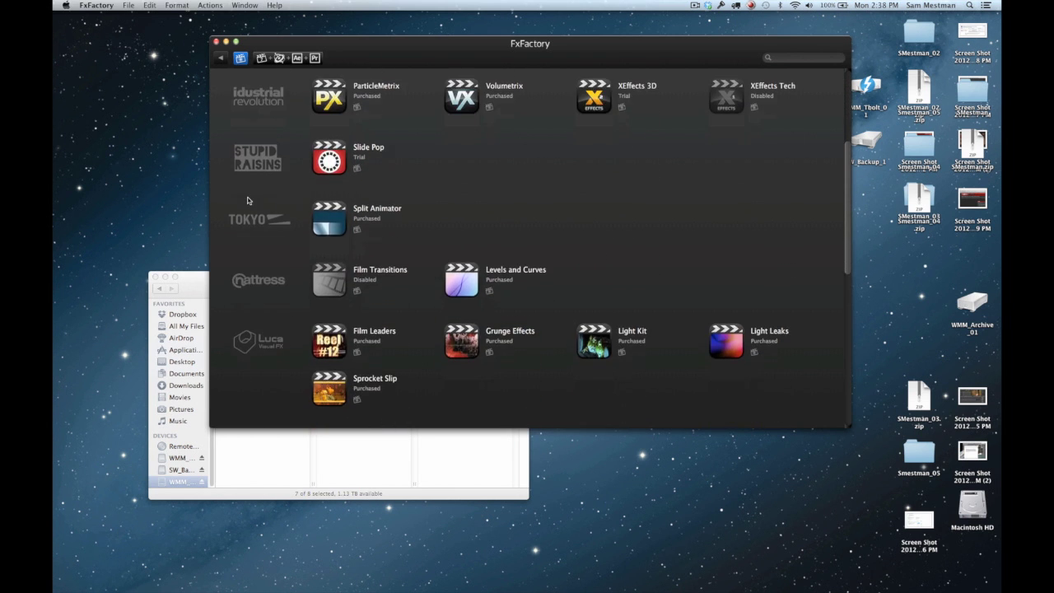
pyautogui.scroll(-5, 248, 200)
pyautogui.scroll(10, 248, 200)
pyautogui.scroll(5, 249, 200)
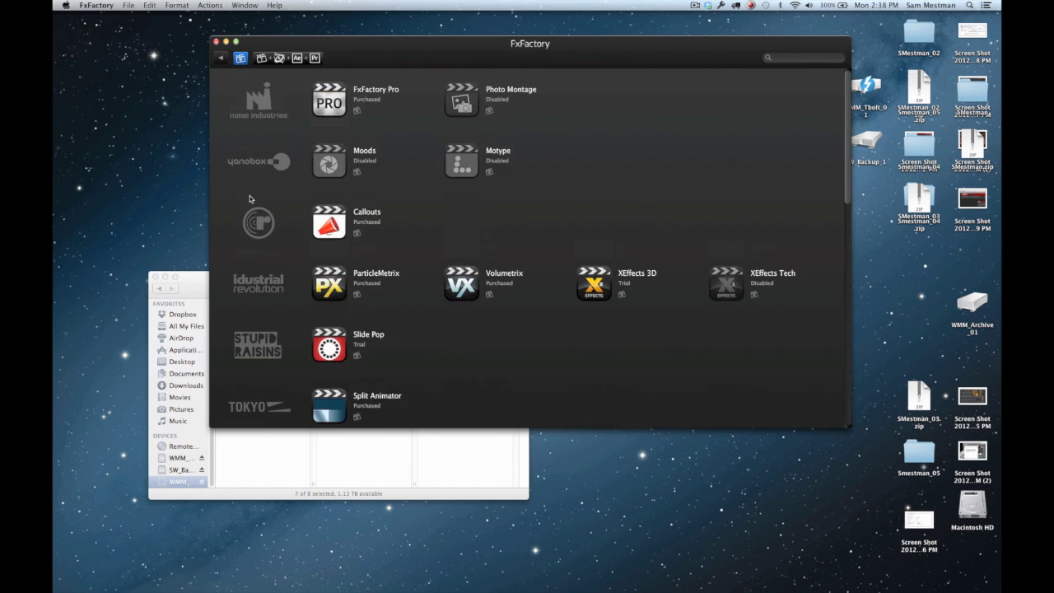
pyautogui.click(99, 7)
pyautogui.click(102, 33)
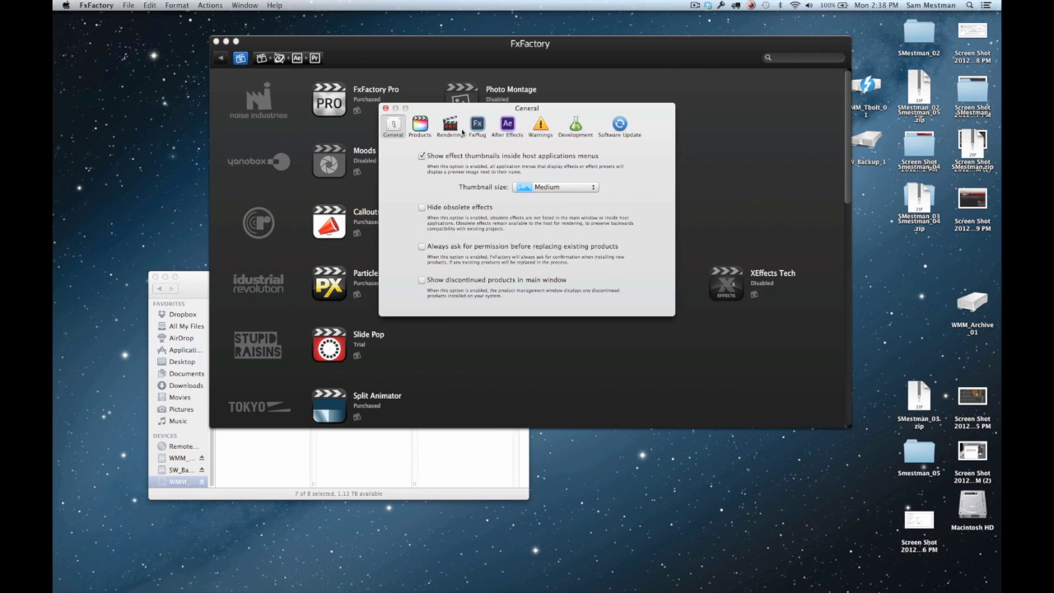
pyautogui.click(418, 128)
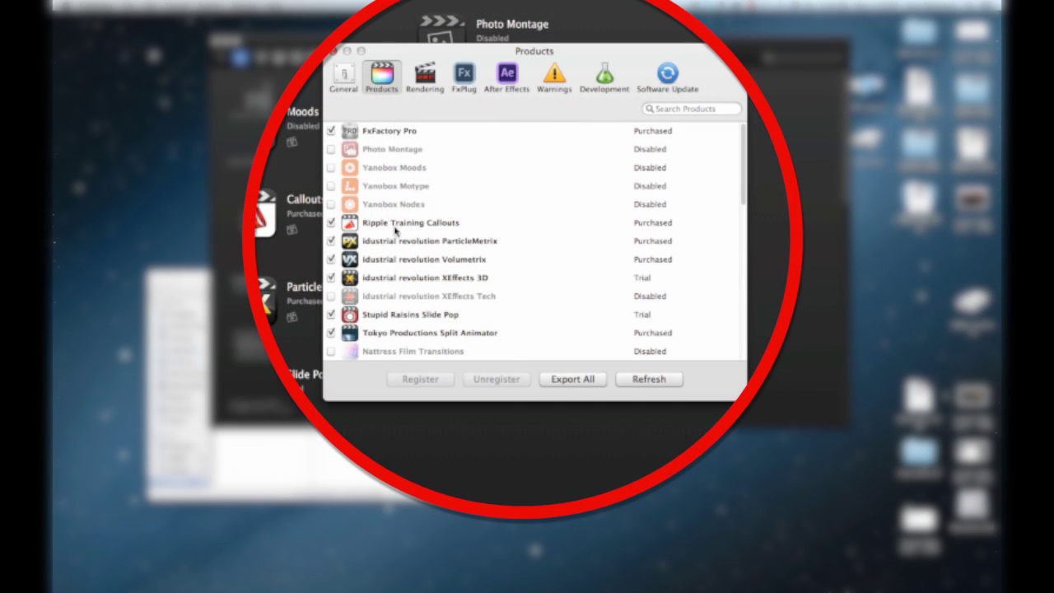
pyautogui.scroll(-1, 398, 249)
pyautogui.scroll(-8, 397, 249)
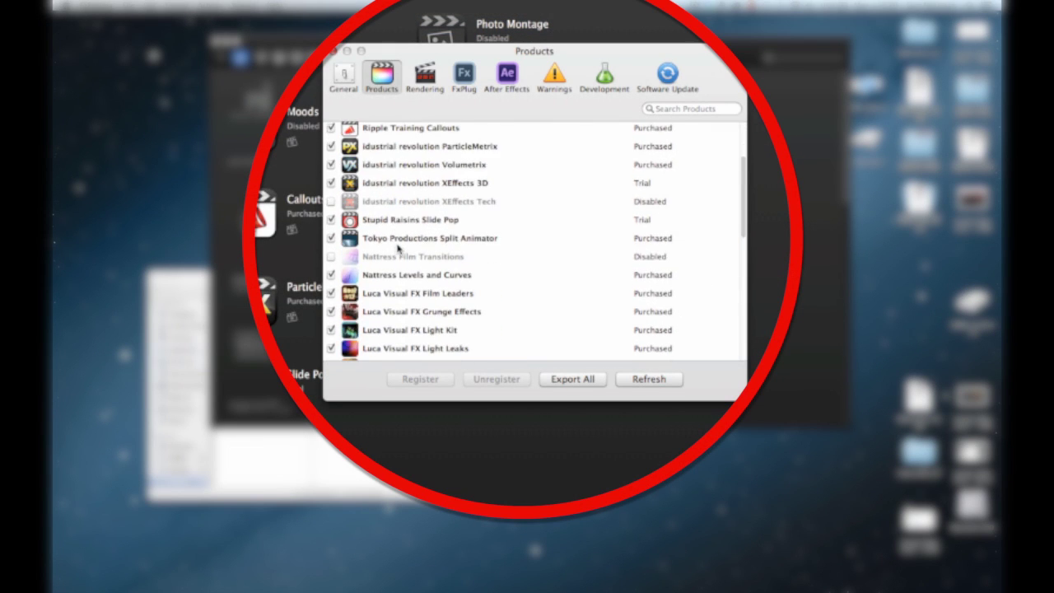
pyautogui.scroll(-7, 397, 249)
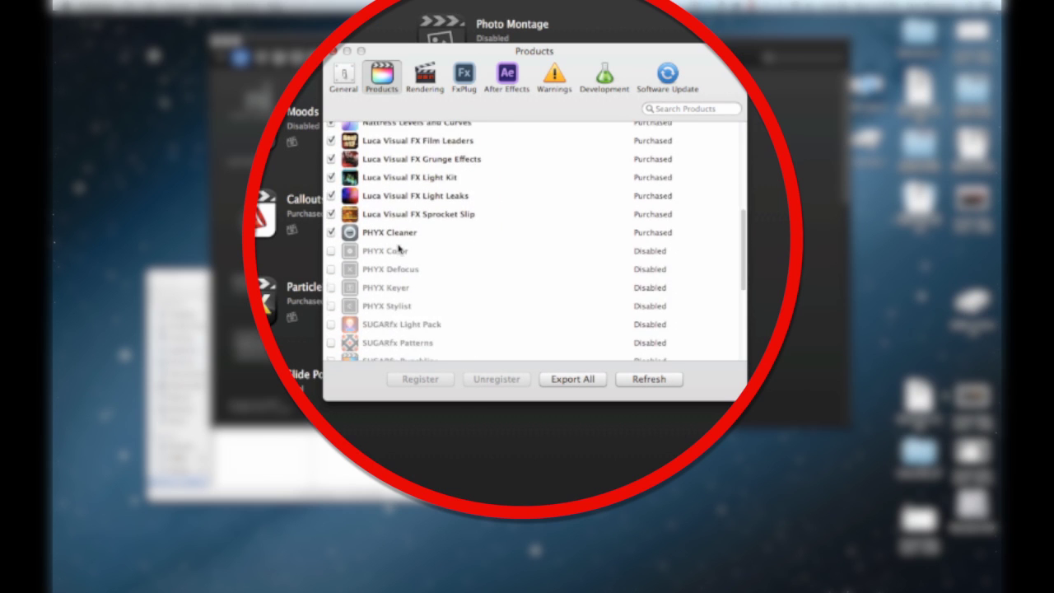
pyautogui.scroll(-5, 398, 247)
pyautogui.scroll(10, 399, 247)
pyautogui.scroll(3, 399, 247)
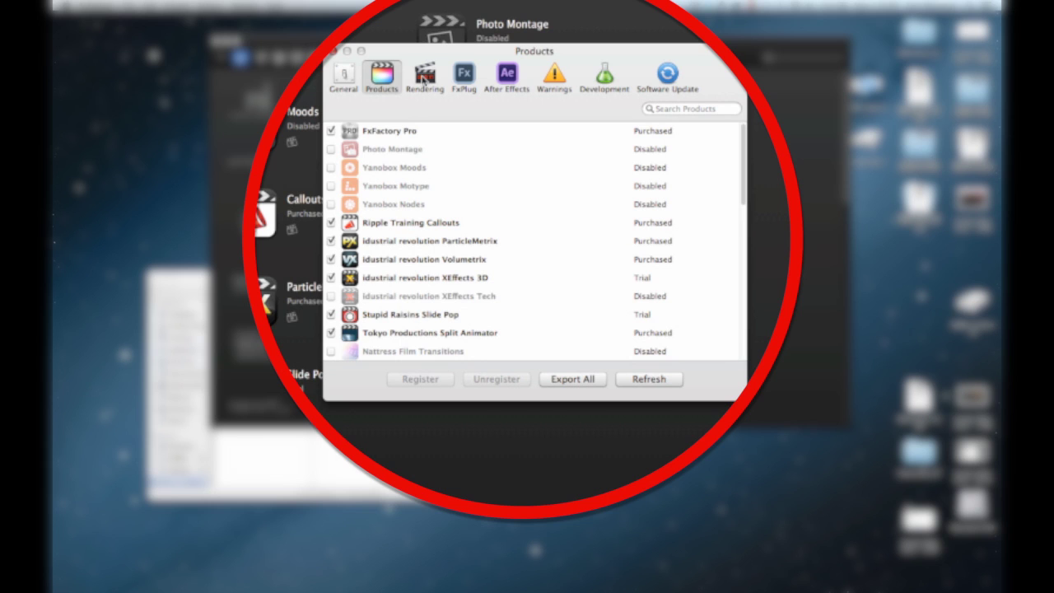
# - In the Rendering settings, keep Limit resolution at 8K
pyautogui.click(422, 78)
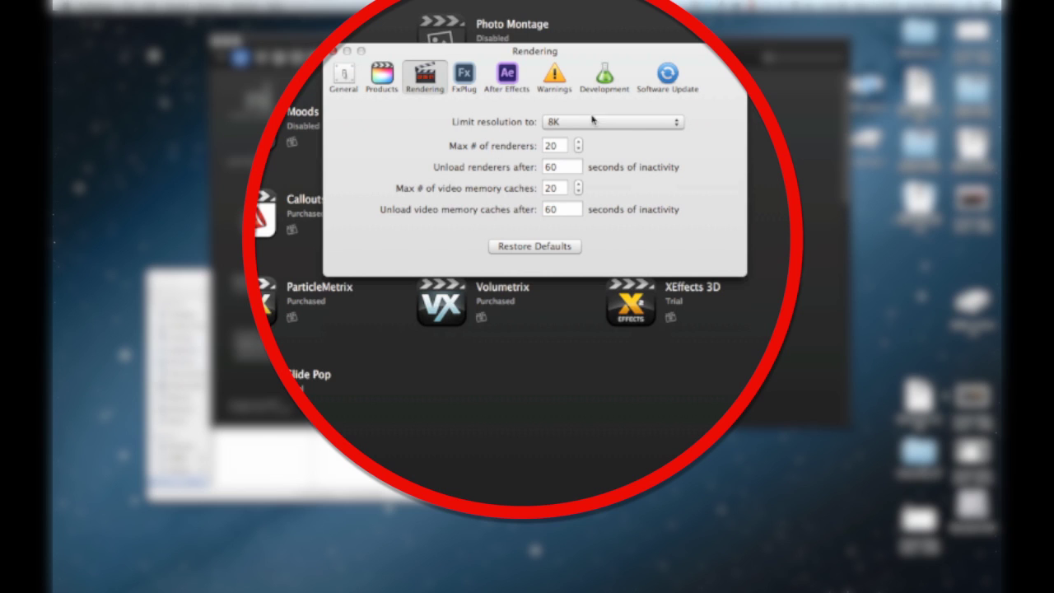
pyautogui.click(583, 124)
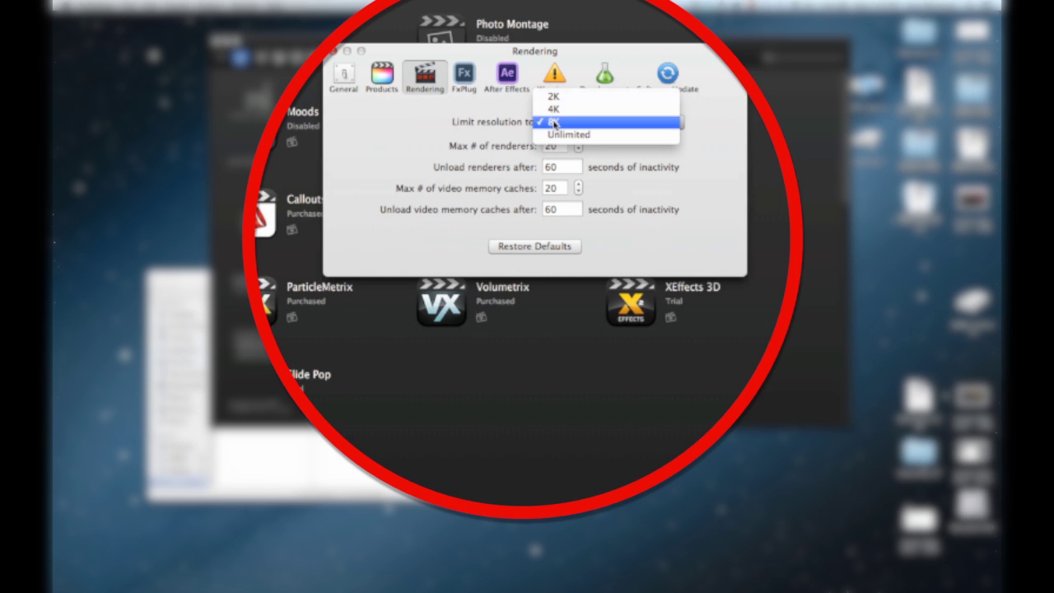
pyautogui.click(554, 122)
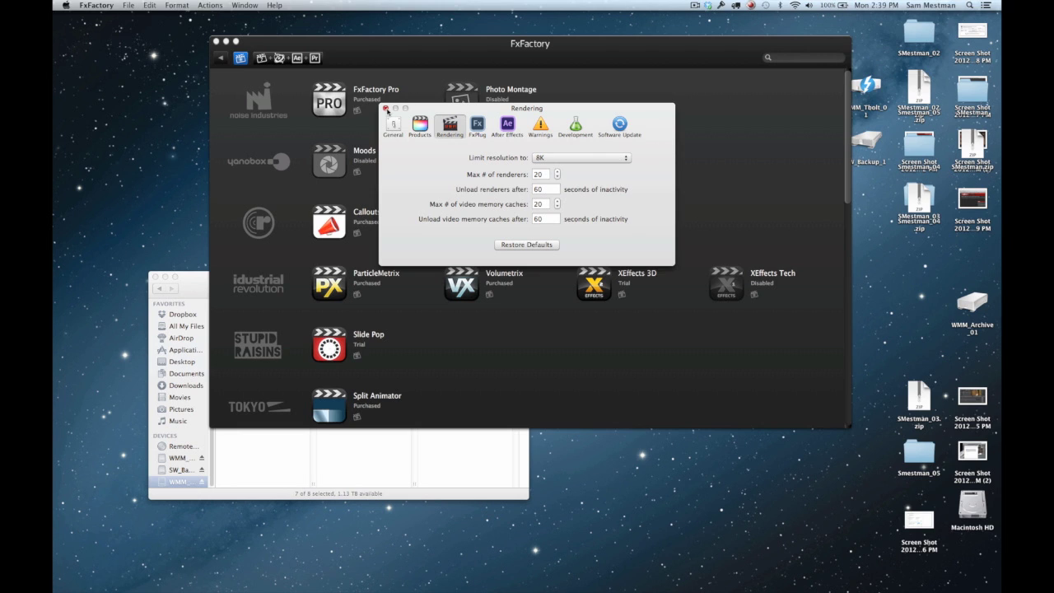
# - Return to the FxFactory installed products list
pyautogui.click(421, 126)
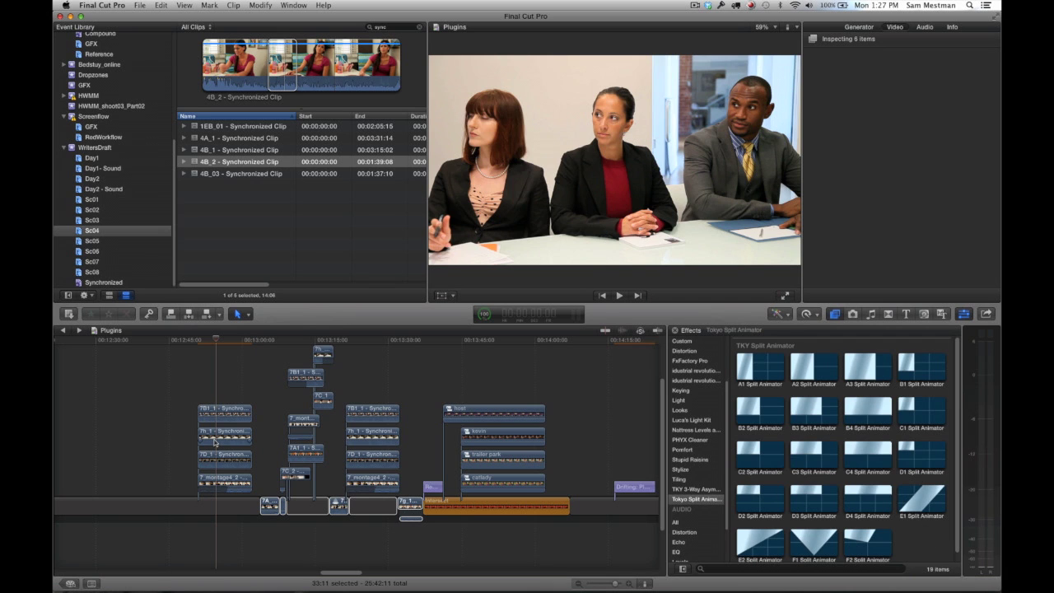
# - Zoom the timeline in and apply C1 Split Animator to the 7B1_1 clip
pyautogui.press('super+equal')
pyautogui.press('super+equal')
pyautogui.press('super+equal')
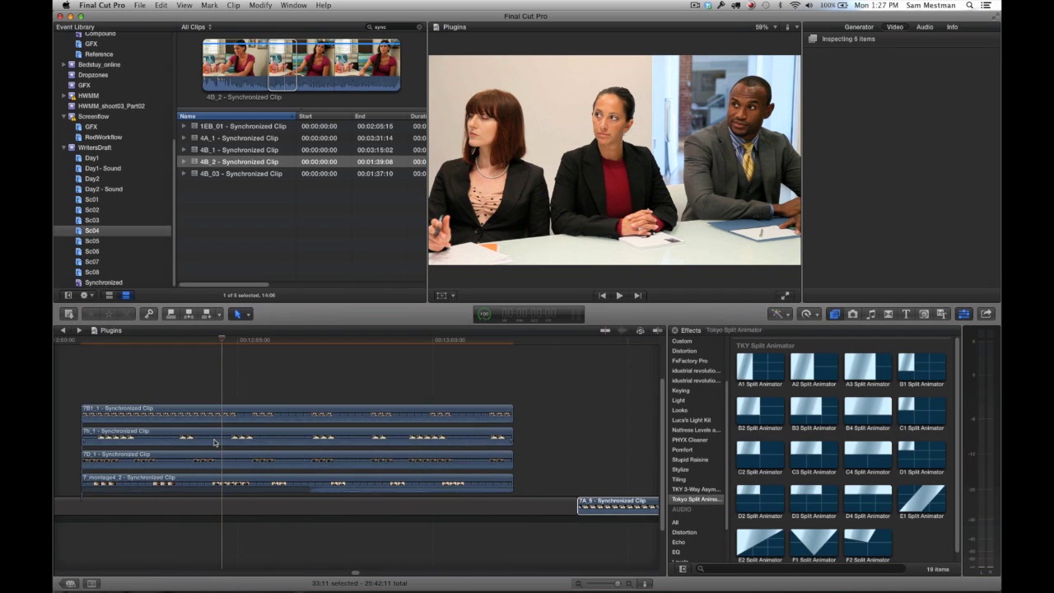
pyautogui.moveTo(177, 339); pyautogui.dragTo(229, 341)
pyautogui.click(227, 415)
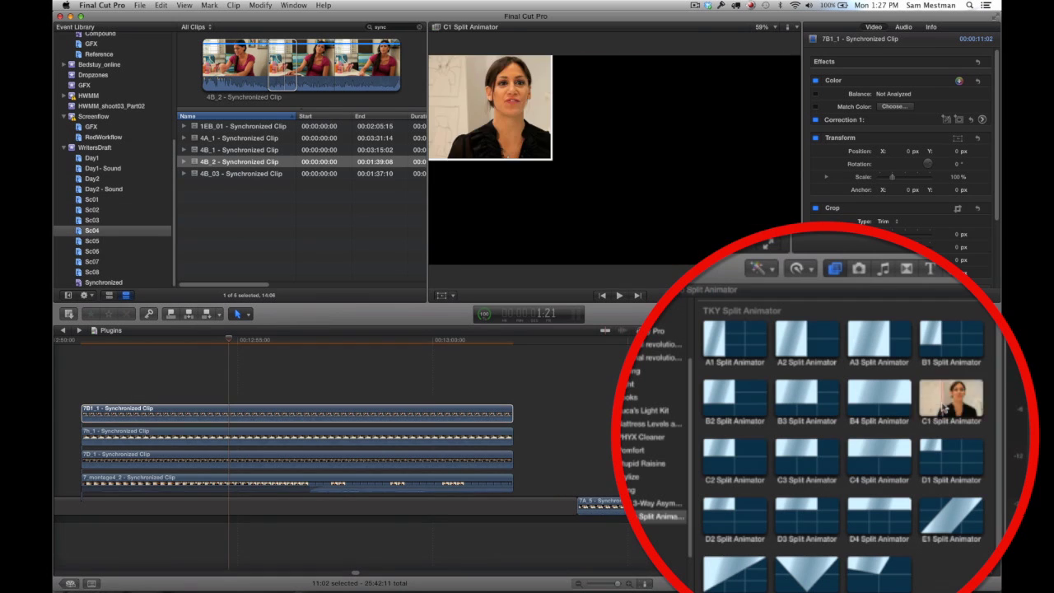
pyautogui.moveTo(945, 409); pyautogui.dragTo(330, 420)
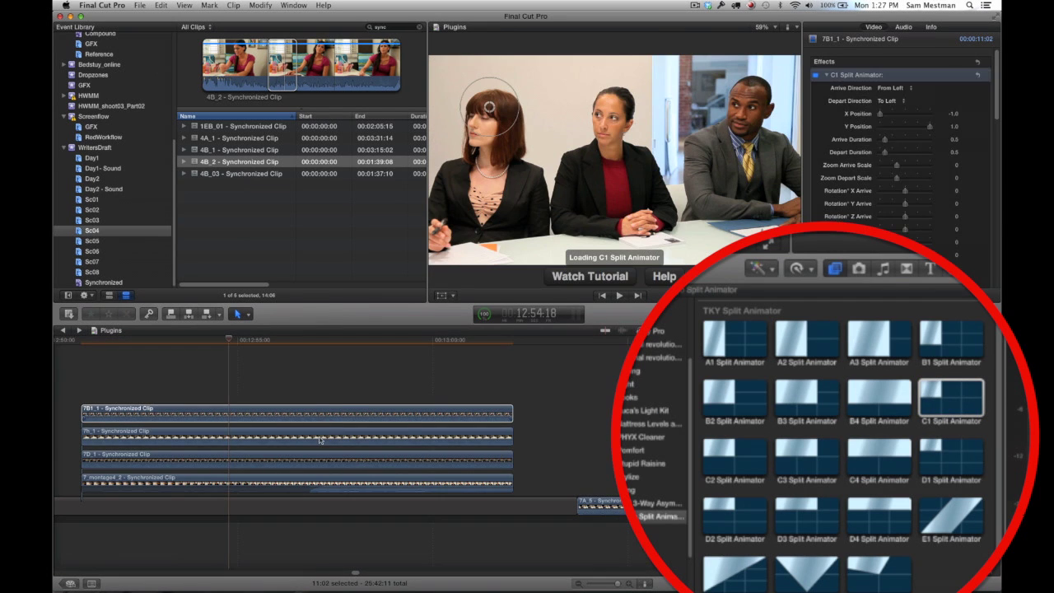
# - Apply C3 to 7h_1, C1 to 7D_1, and C3 to the bottom montage clip
pyautogui.click(320, 439)
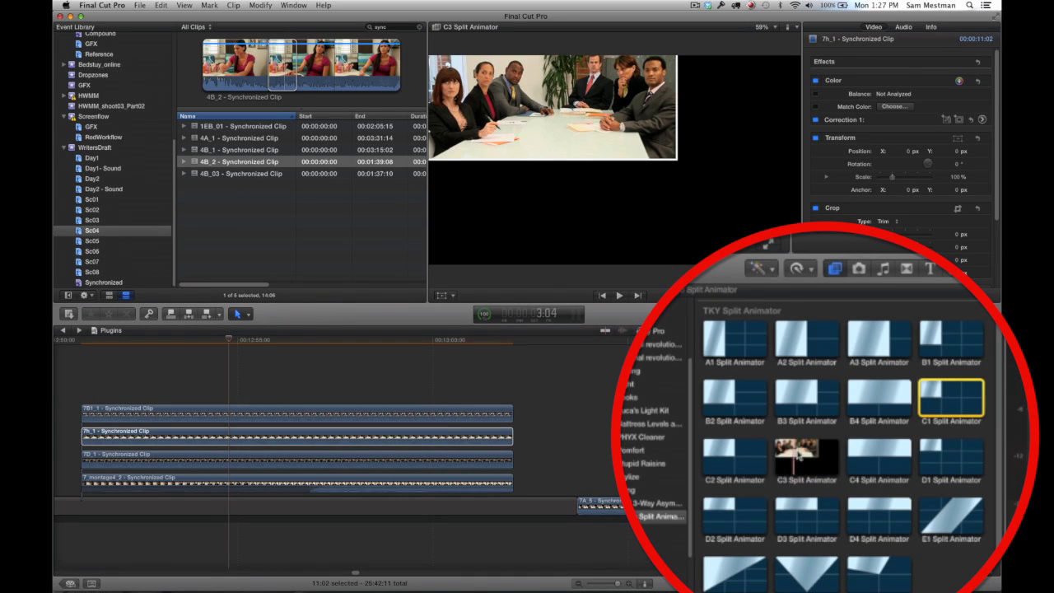
pyautogui.moveTo(795, 454); pyautogui.dragTo(418, 439)
pyautogui.click(429, 461)
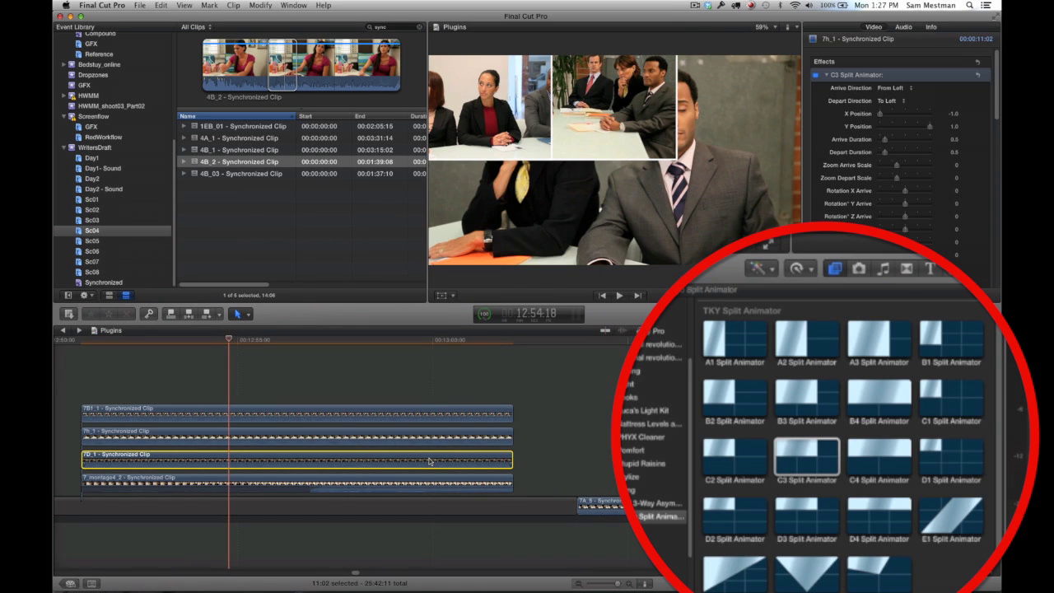
pyautogui.click(938, 399)
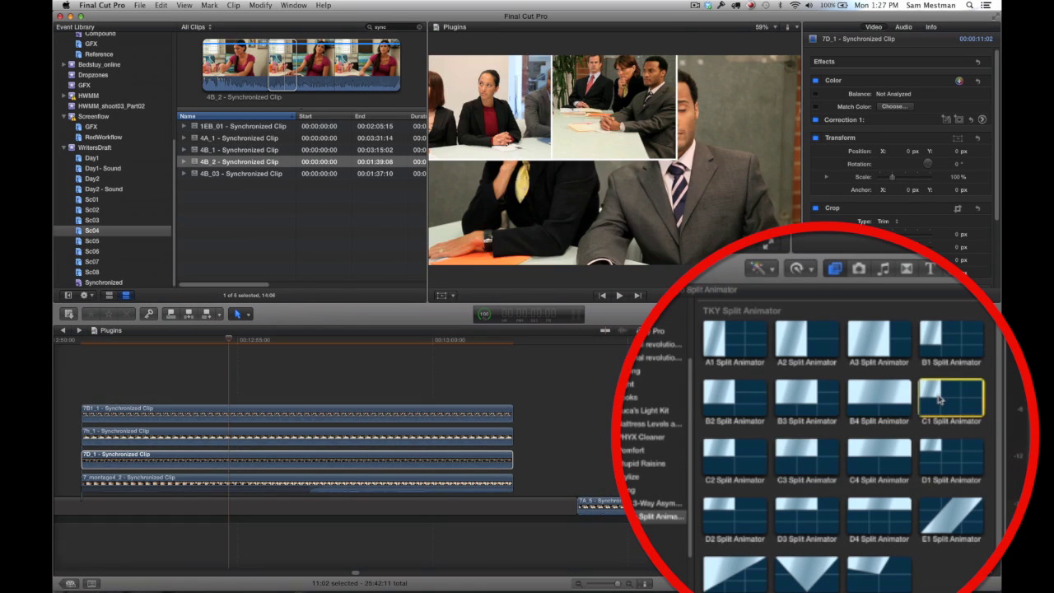
pyautogui.moveTo(939, 399); pyautogui.dragTo(290, 467)
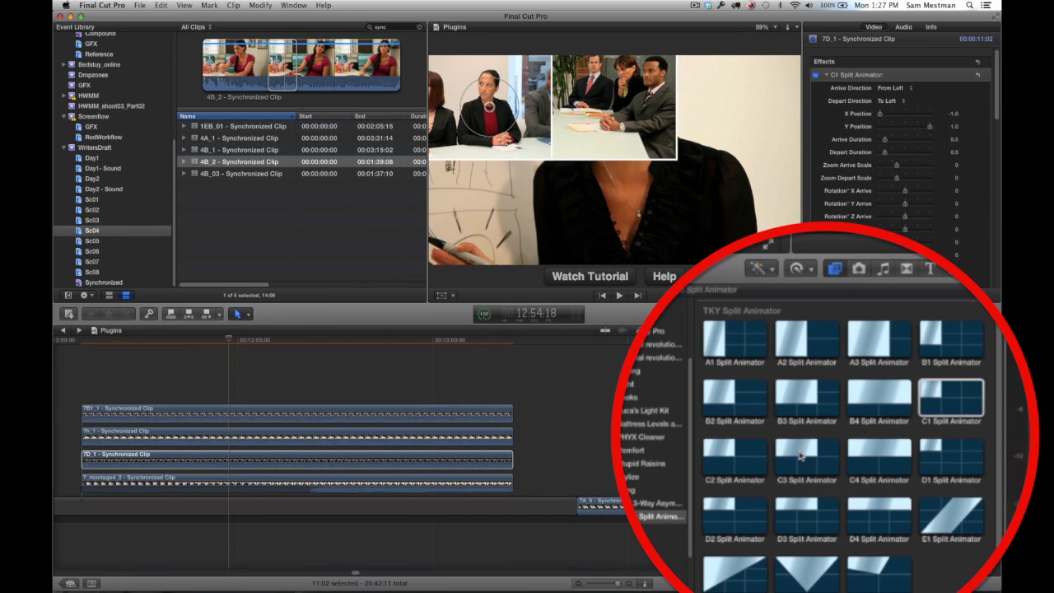
pyautogui.moveTo(799, 455); pyautogui.dragTo(445, 487)
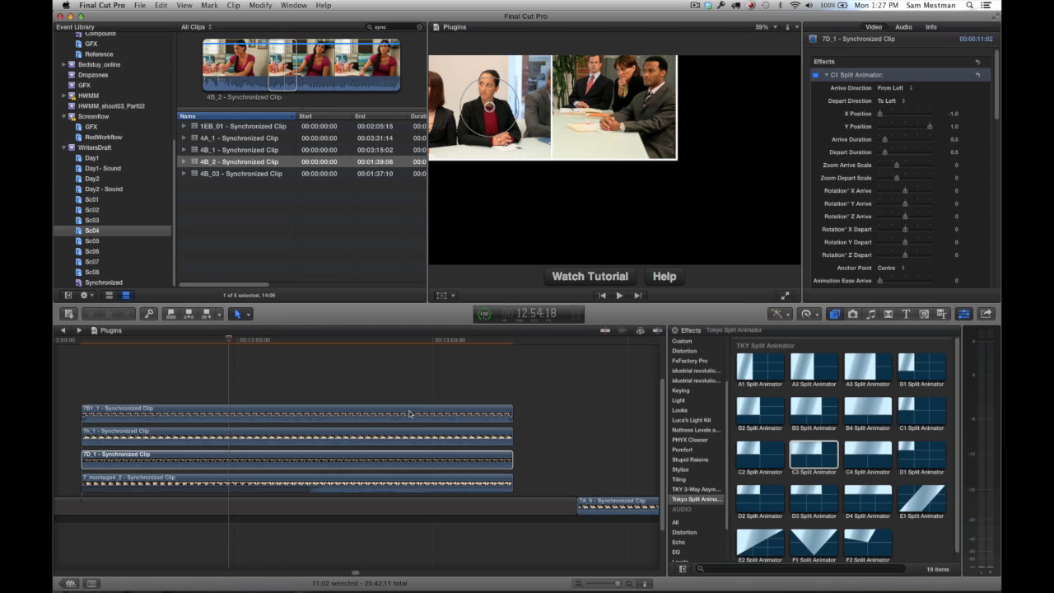
# - Move the 7B1_1 clip's panel to the top-right quarter at X 1.0, Y 1.0
pyautogui.click(409, 413)
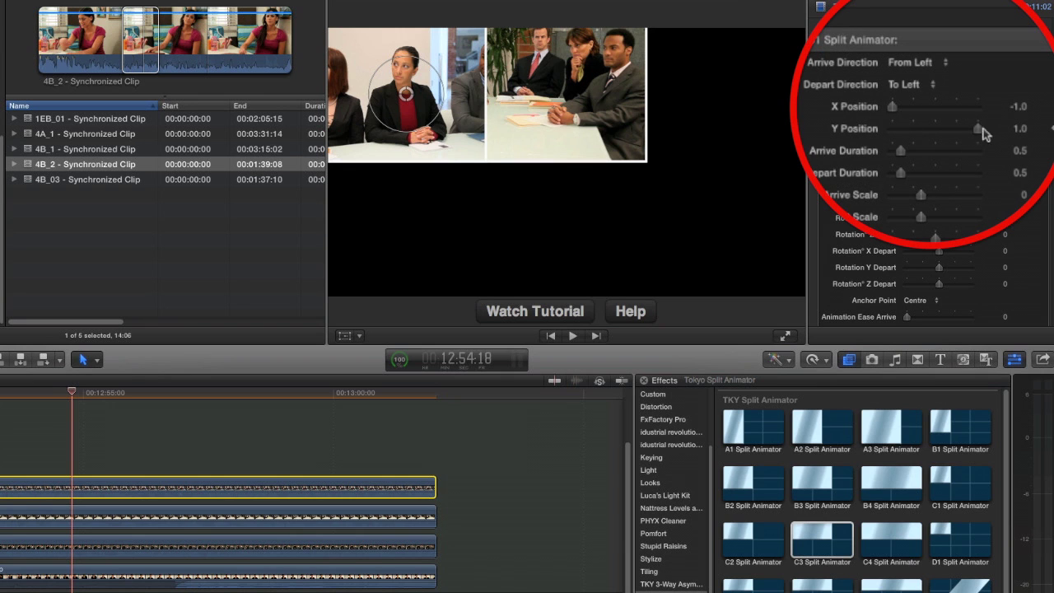
pyautogui.moveTo(978, 129); pyautogui.dragTo(849, 136)
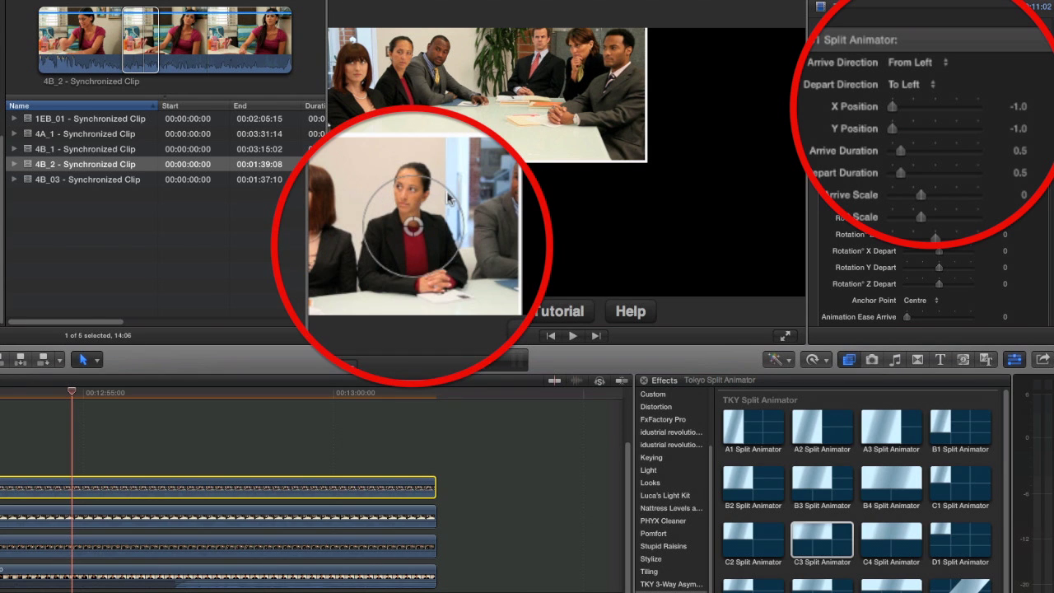
pyautogui.press('space')
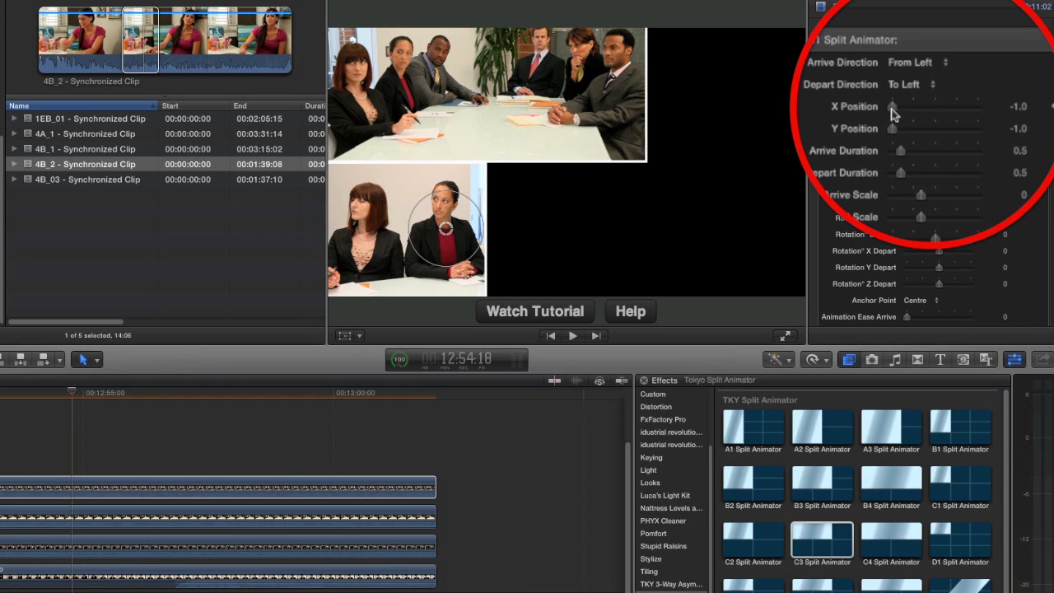
pyautogui.moveTo(893, 112); pyautogui.dragTo(1014, 121)
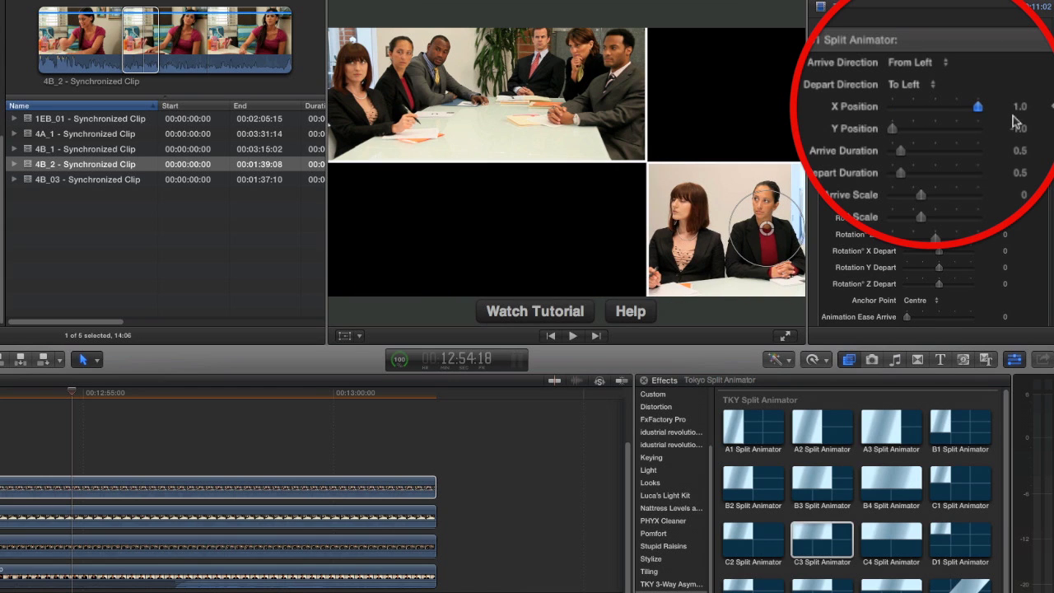
pyautogui.moveTo(893, 128); pyautogui.dragTo(1000, 124)
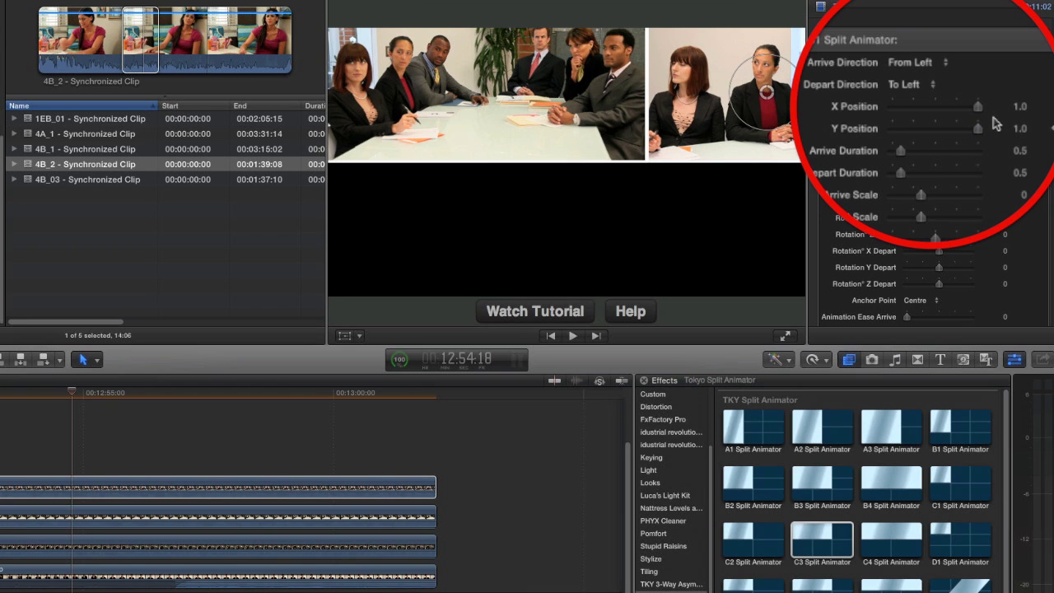
pyautogui.click(158, 520)
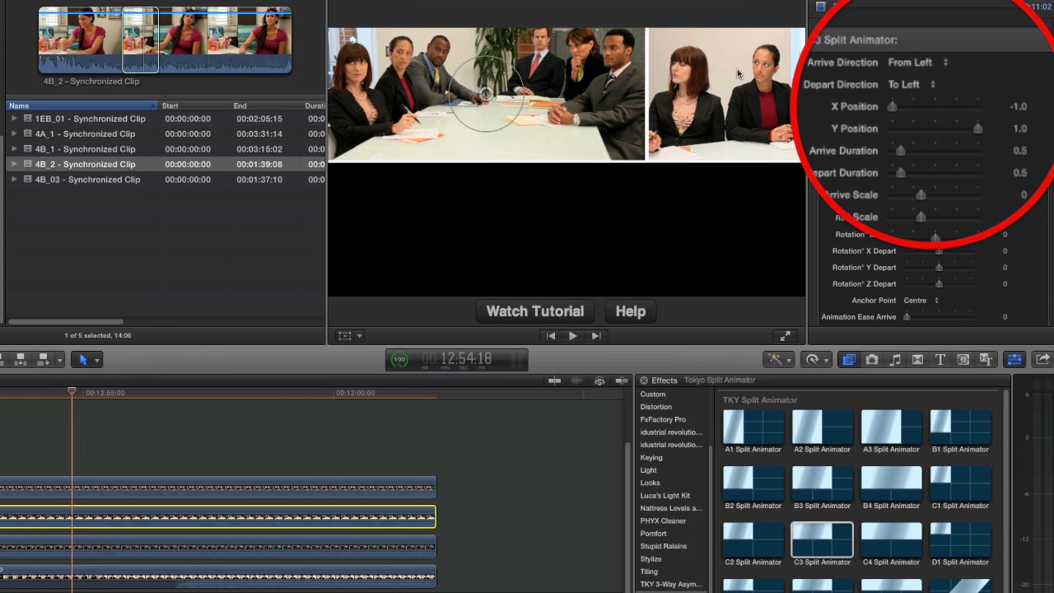
# - Put clip two's panel bottom-right (X 1.0, Y -1.0) and clip three's bottom-left (Y -1.0)
pyautogui.moveTo(899, 112); pyautogui.dragTo(816, 144)
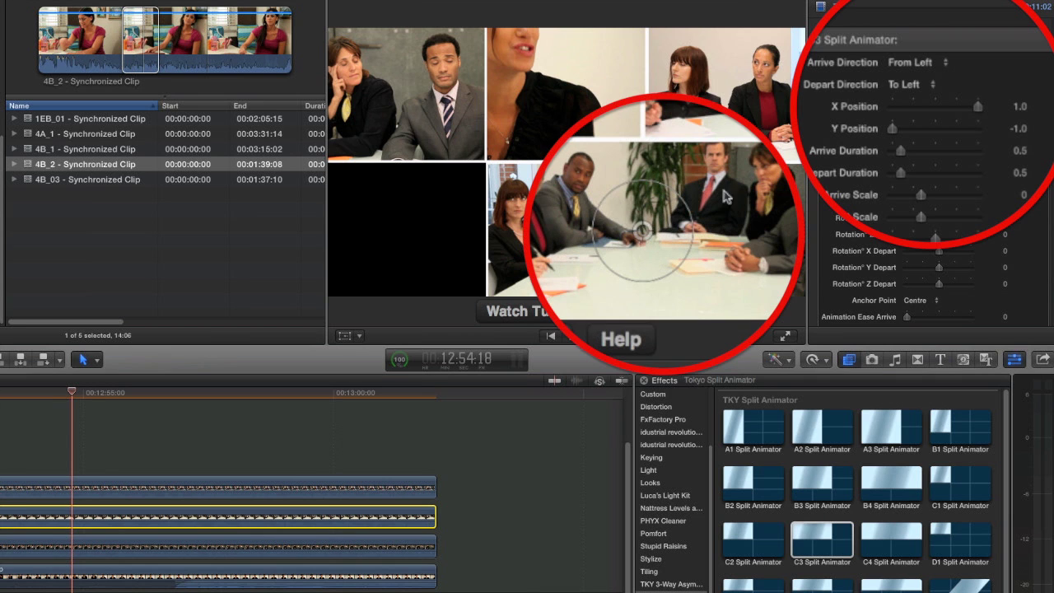
pyautogui.click(645, 234)
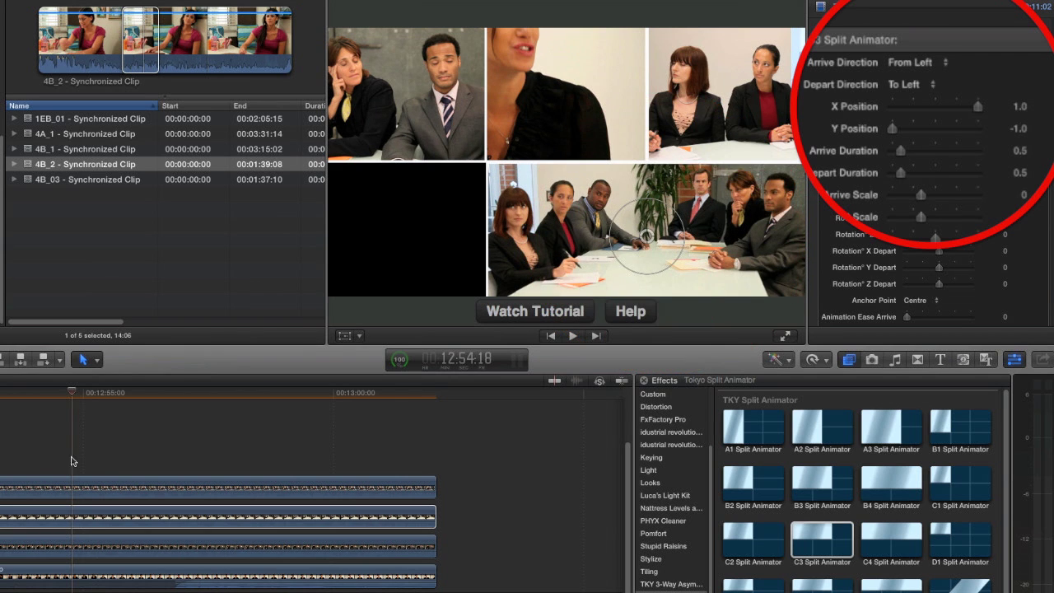
pyautogui.click(100, 546)
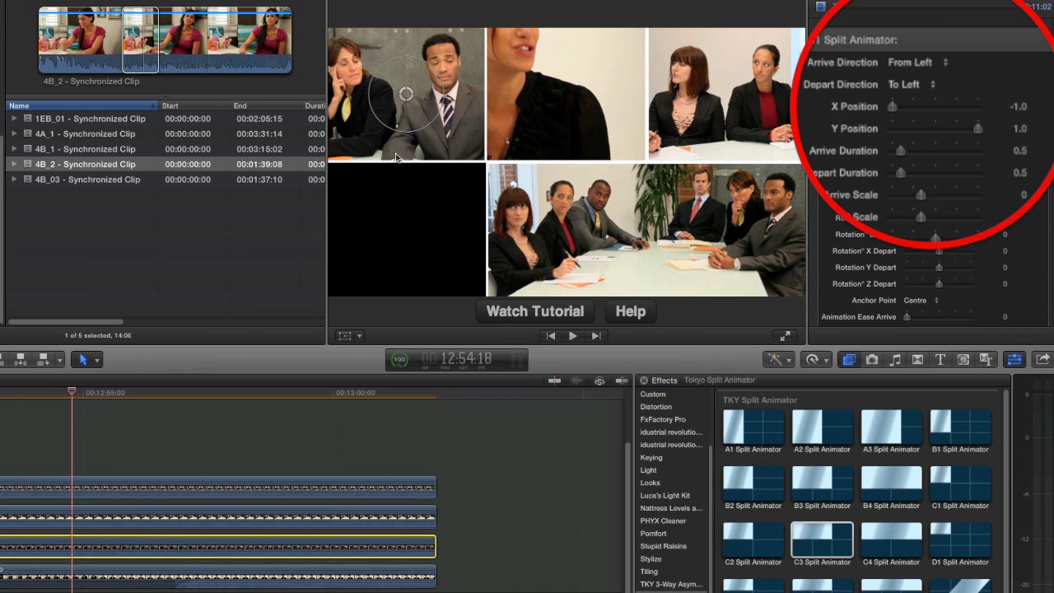
pyautogui.moveTo(979, 129); pyautogui.dragTo(861, 151)
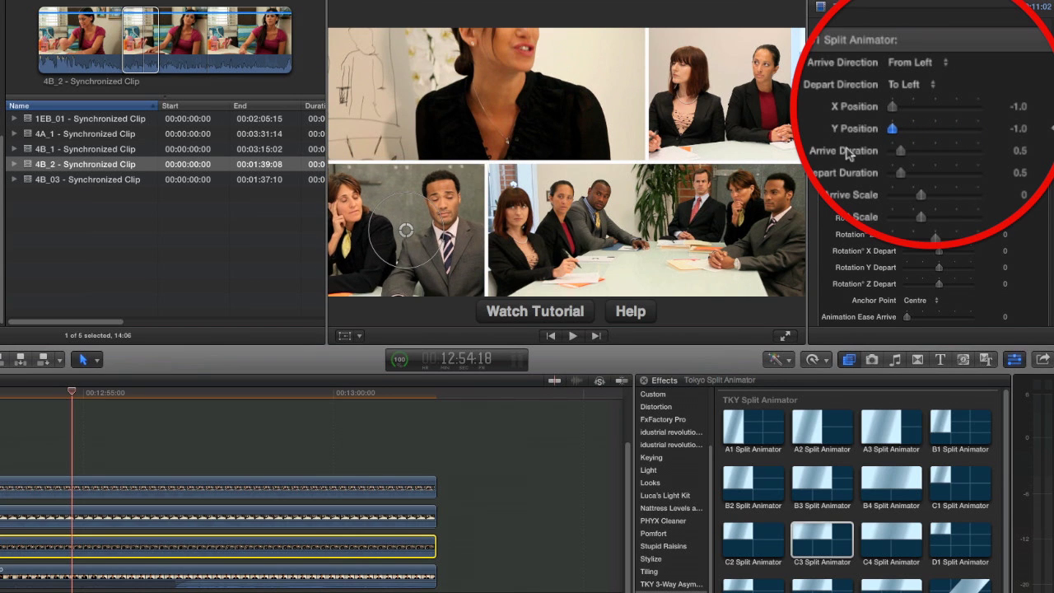
pyautogui.click(88, 392)
pyautogui.moveTo(87, 393); pyautogui.dragTo(0, 413)
# - Nudge the whiteboard shot lower within its top-left panel
pyautogui.click(218, 575)
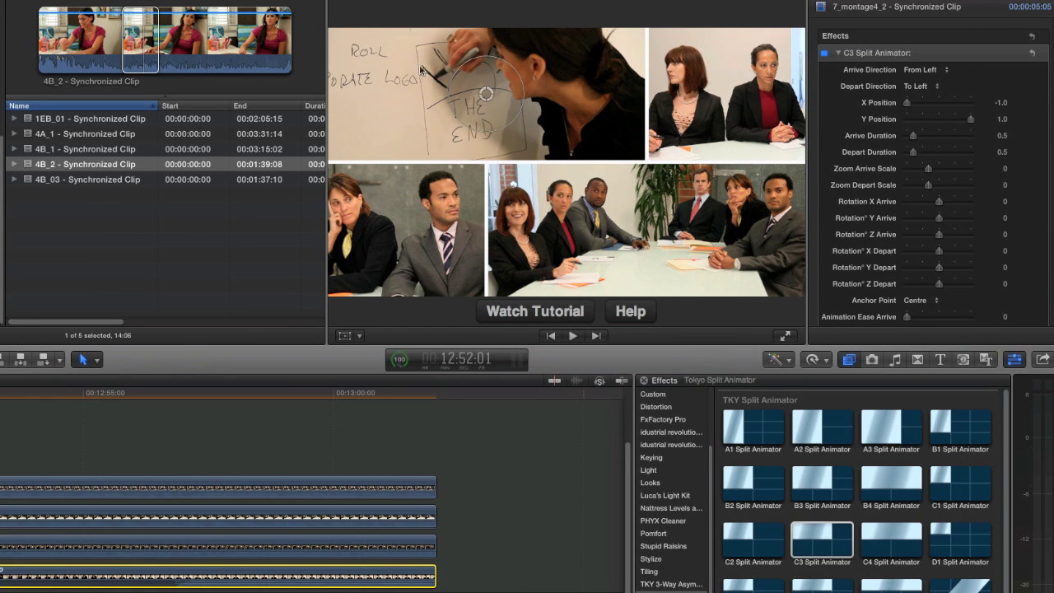
pyautogui.moveTo(488, 101); pyautogui.dragTo(488, 118)
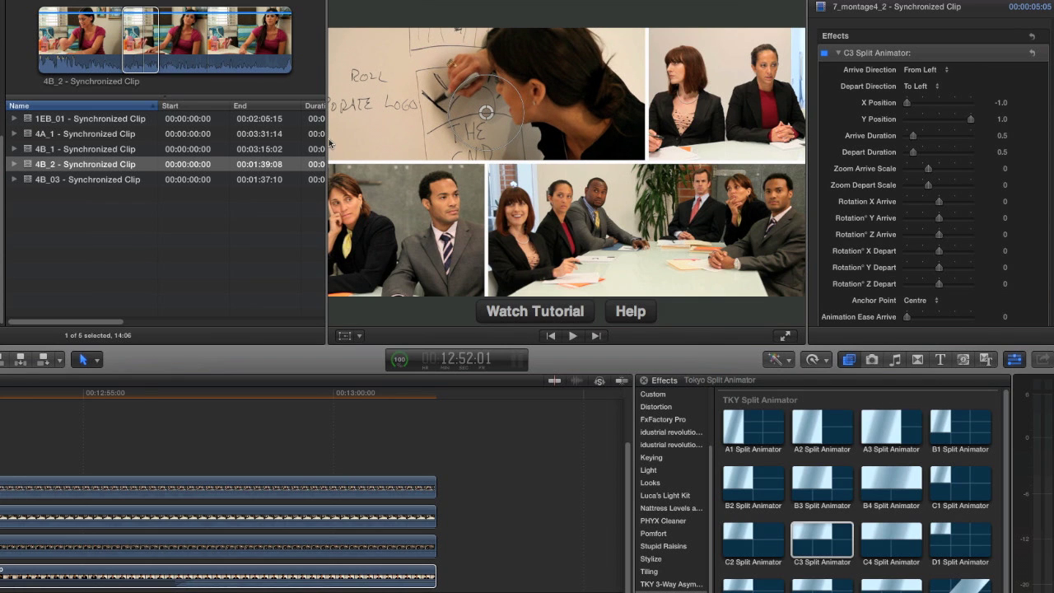
pyautogui.click(218, 576)
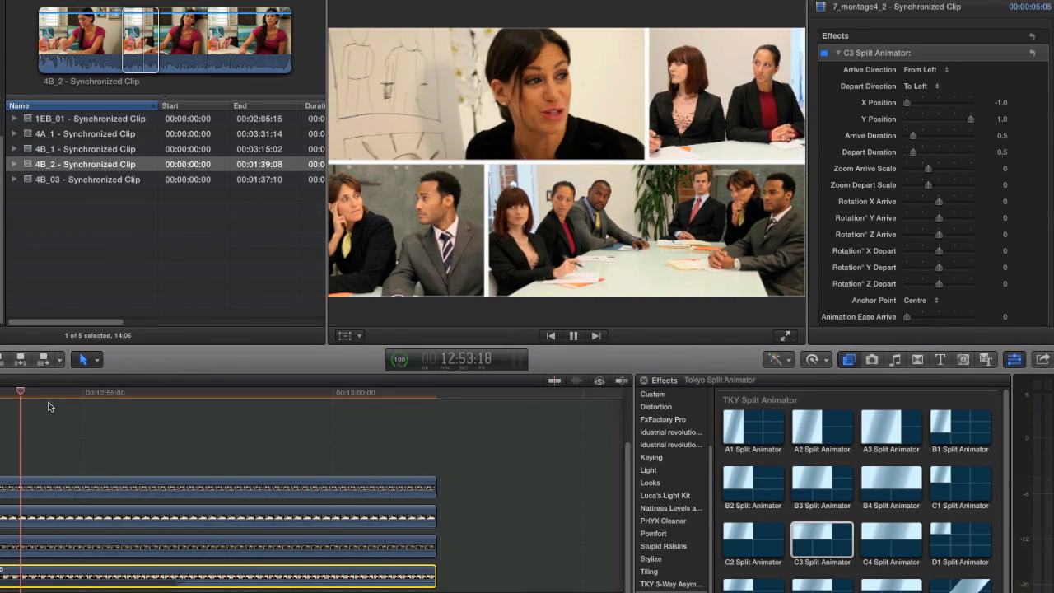
# - Play the split screen's exit animation near the end of the clips to black
pyautogui.press('space')
pyautogui.click(399, 394)
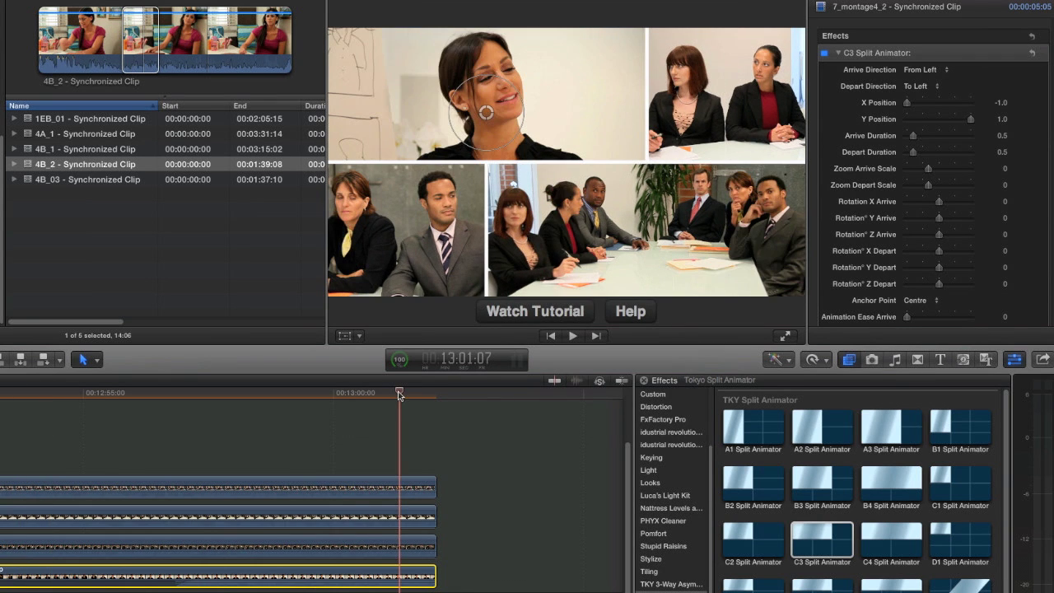
pyautogui.press('space')
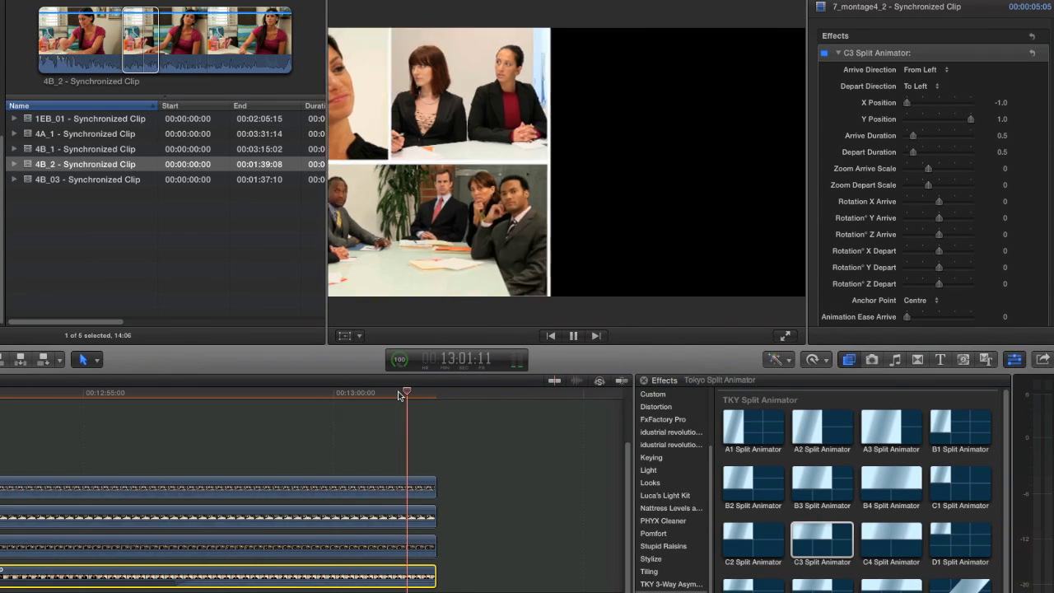
pyautogui.press('space')
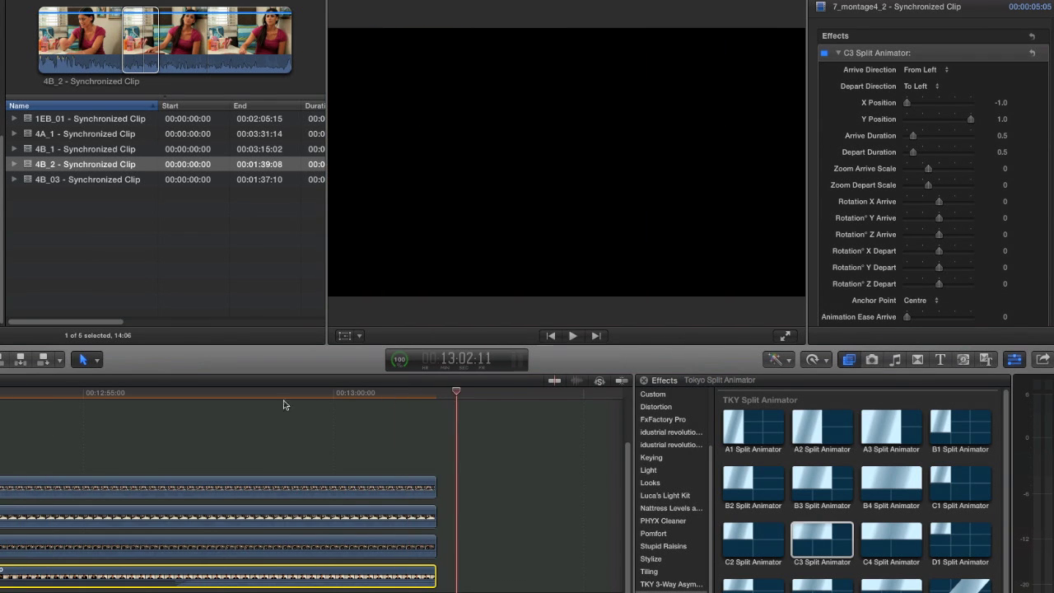
pyautogui.click(60, 398)
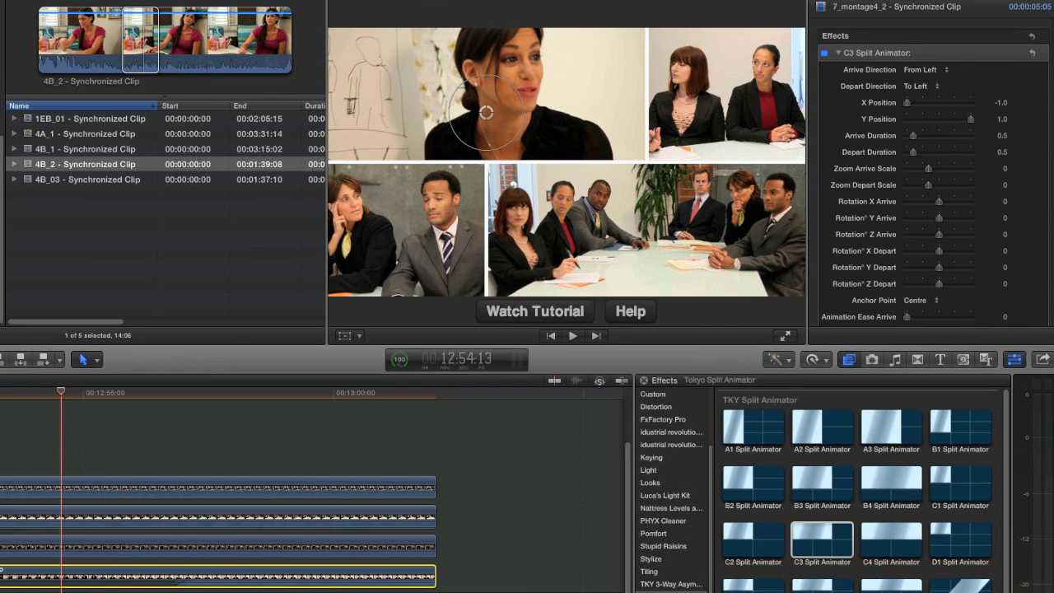
pyautogui.press('Up')
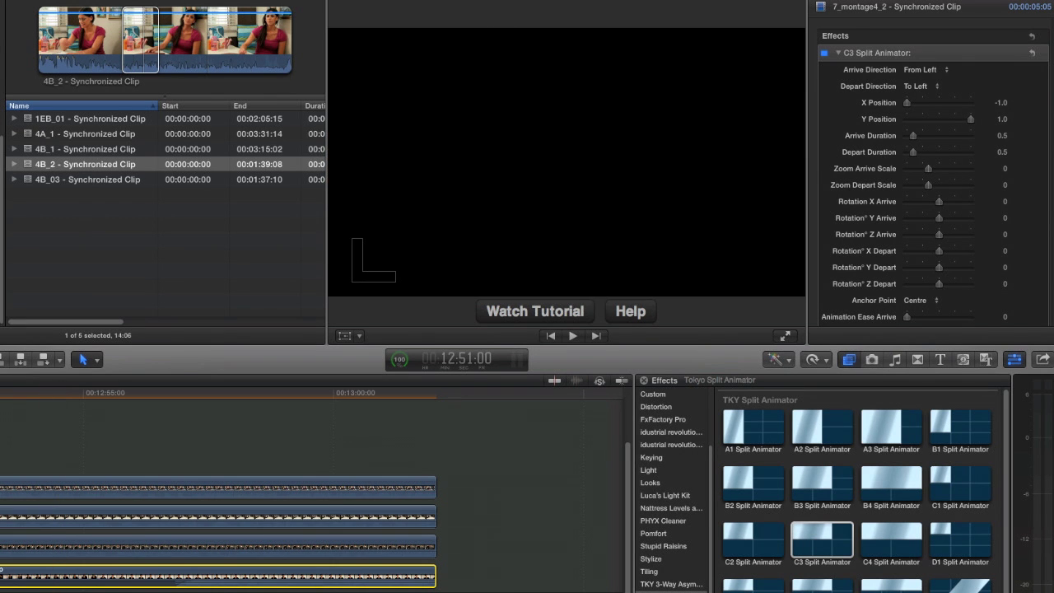
pyautogui.press('space')
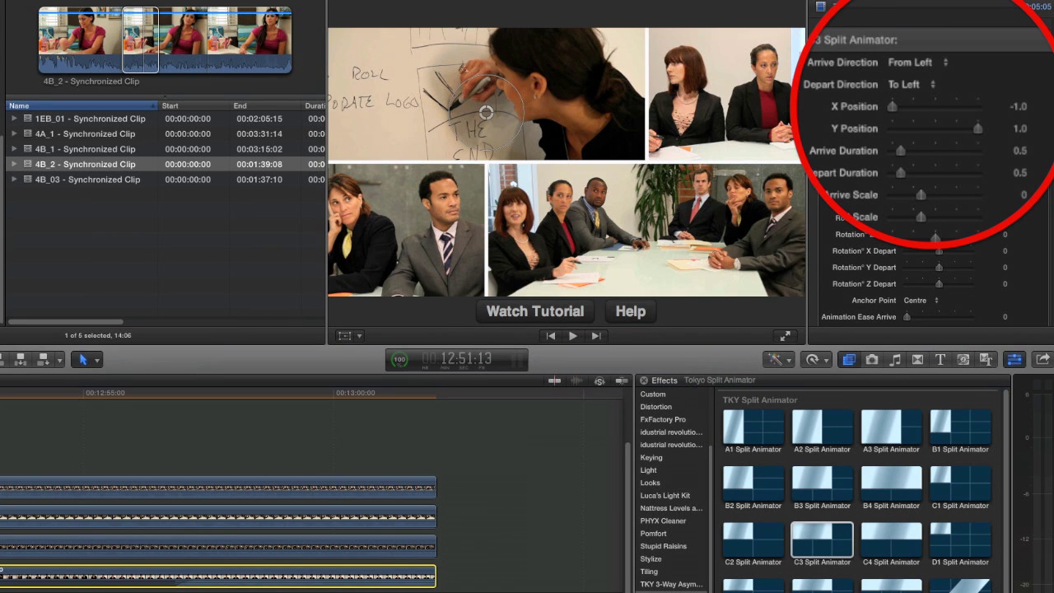
pyautogui.click(486, 113)
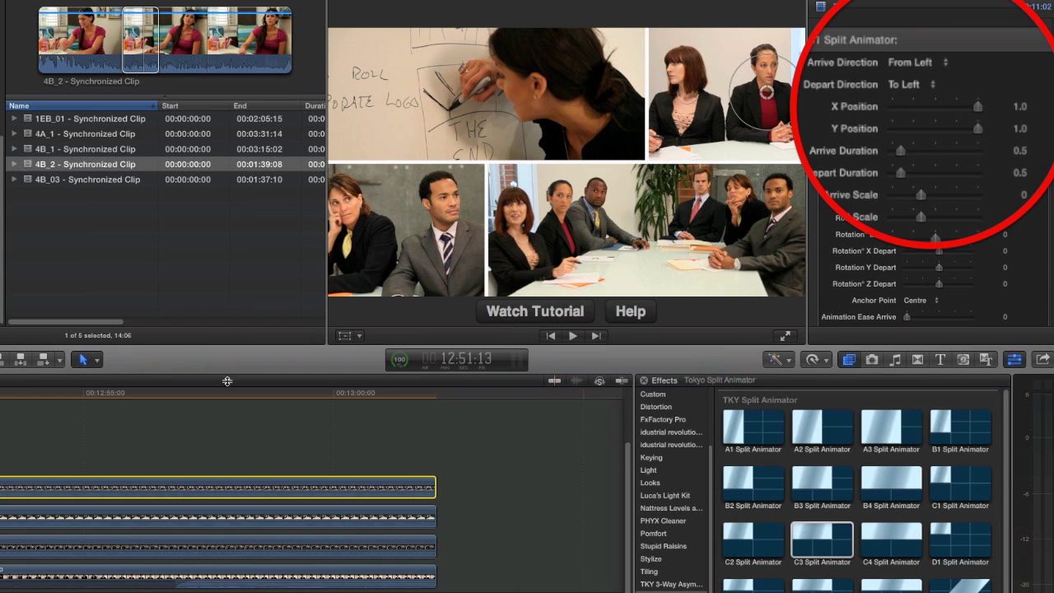
pyautogui.click(118, 519)
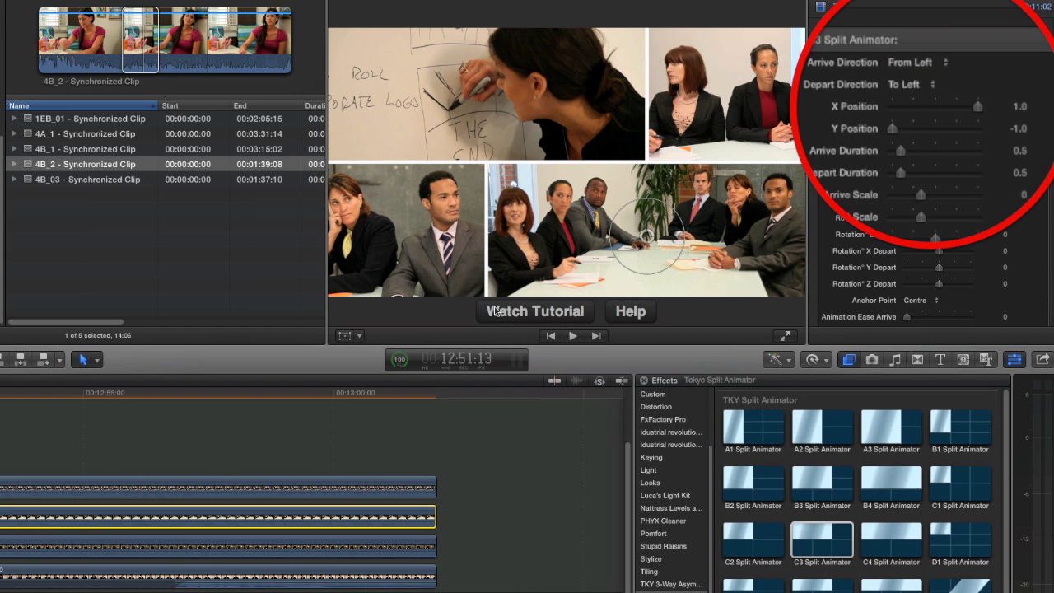
pyautogui.click(163, 552)
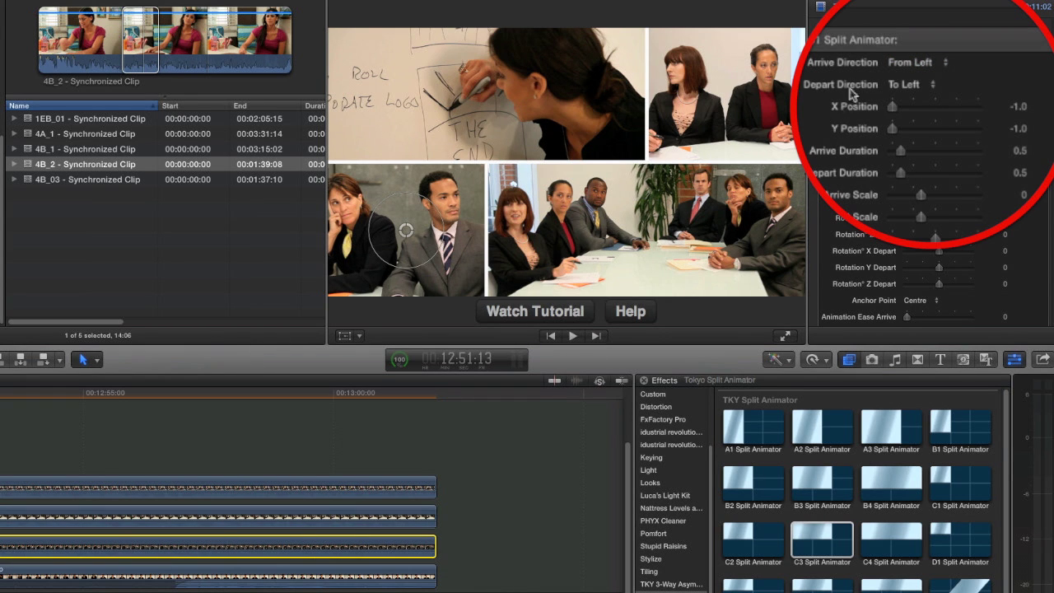
# - Set the clips to arrive from the right, with the whiteboard clip departing to the bottom
pyautogui.click(908, 62)
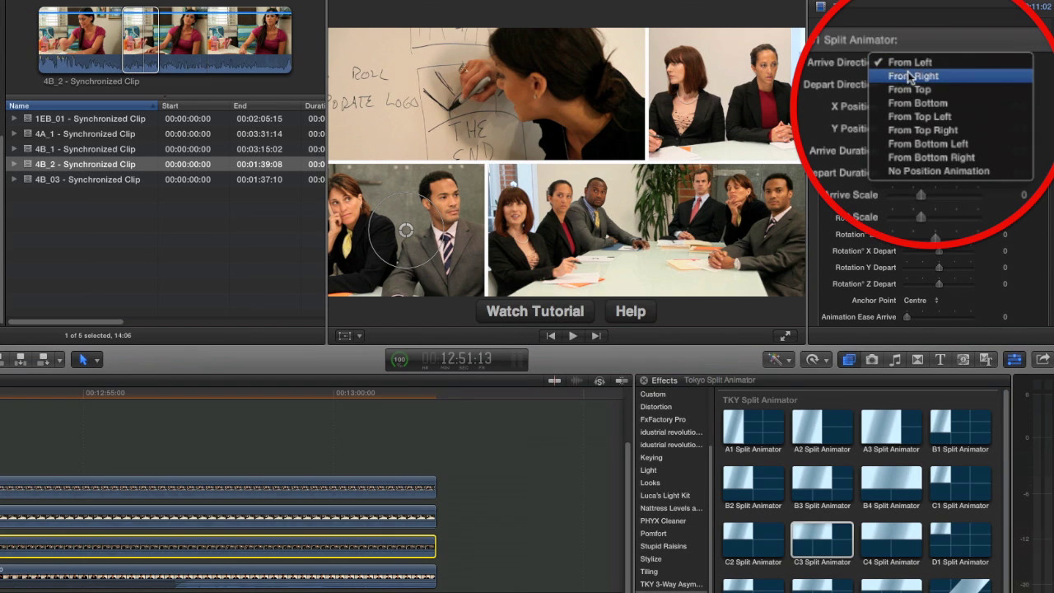
pyautogui.click(911, 76)
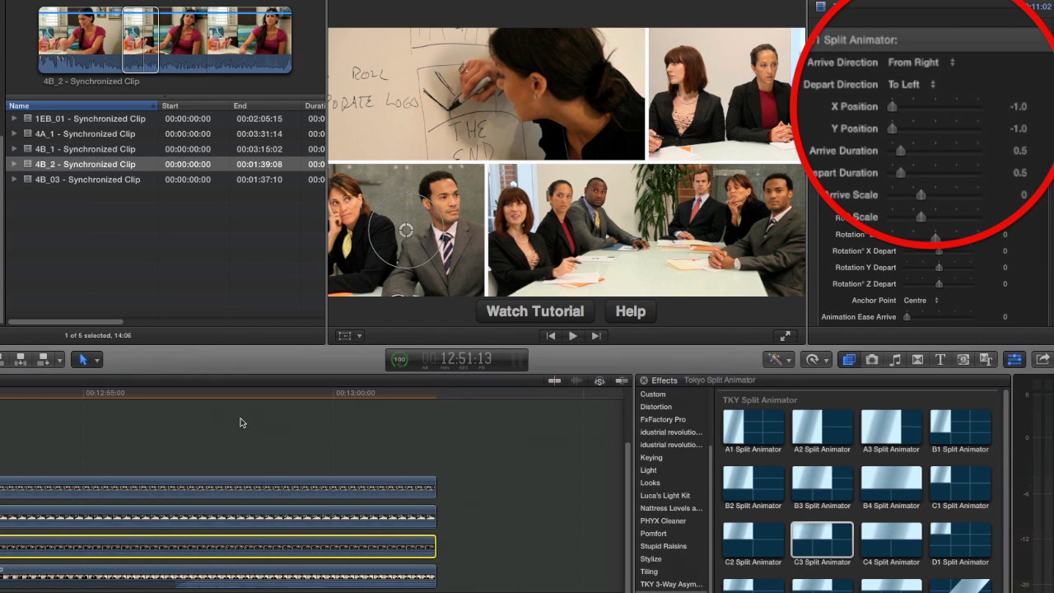
pyautogui.click(210, 577)
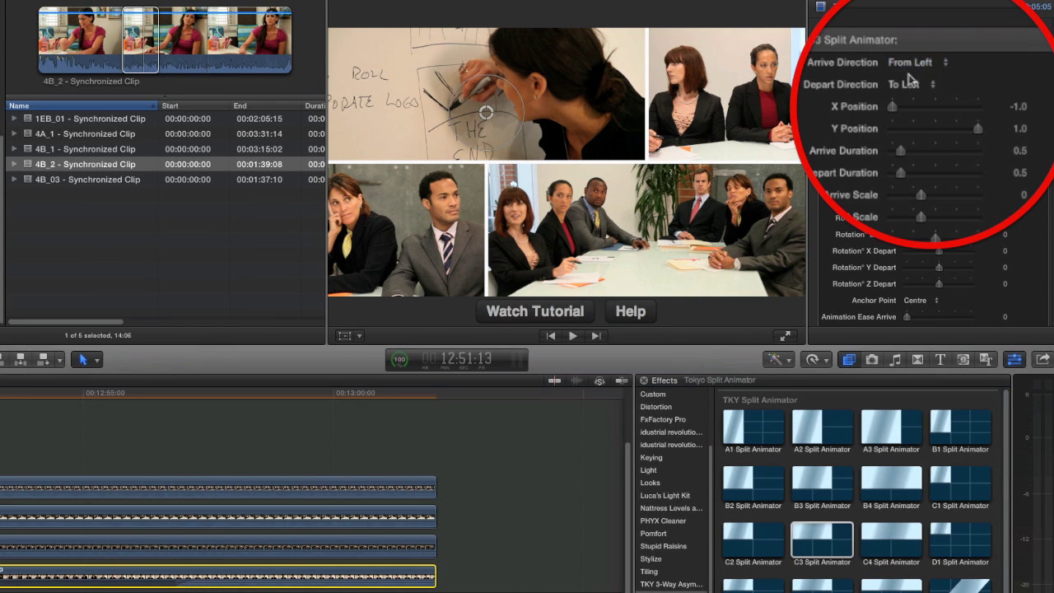
pyautogui.click(909, 65)
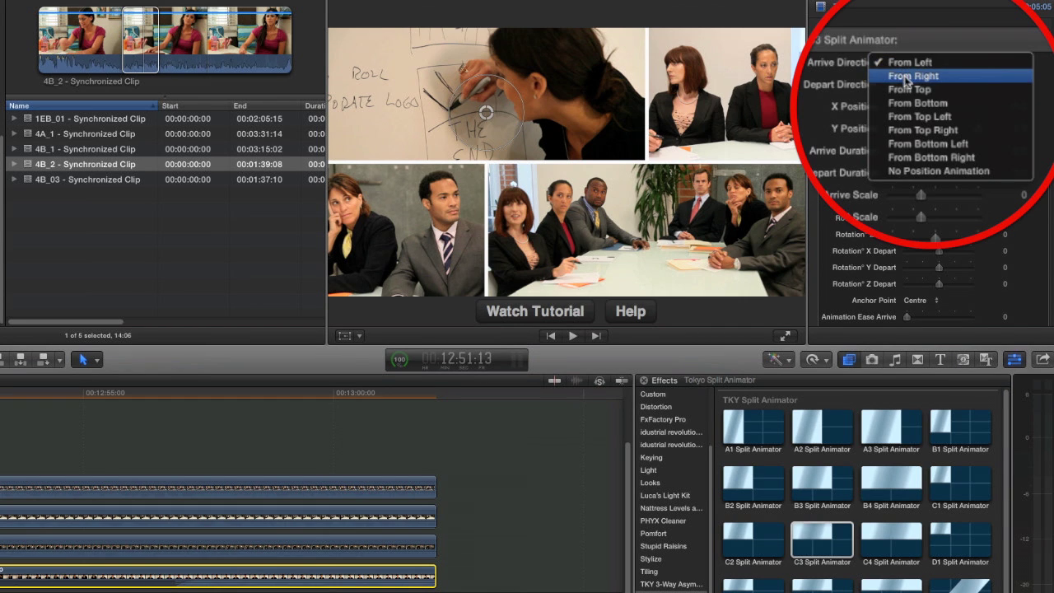
pyautogui.click(909, 76)
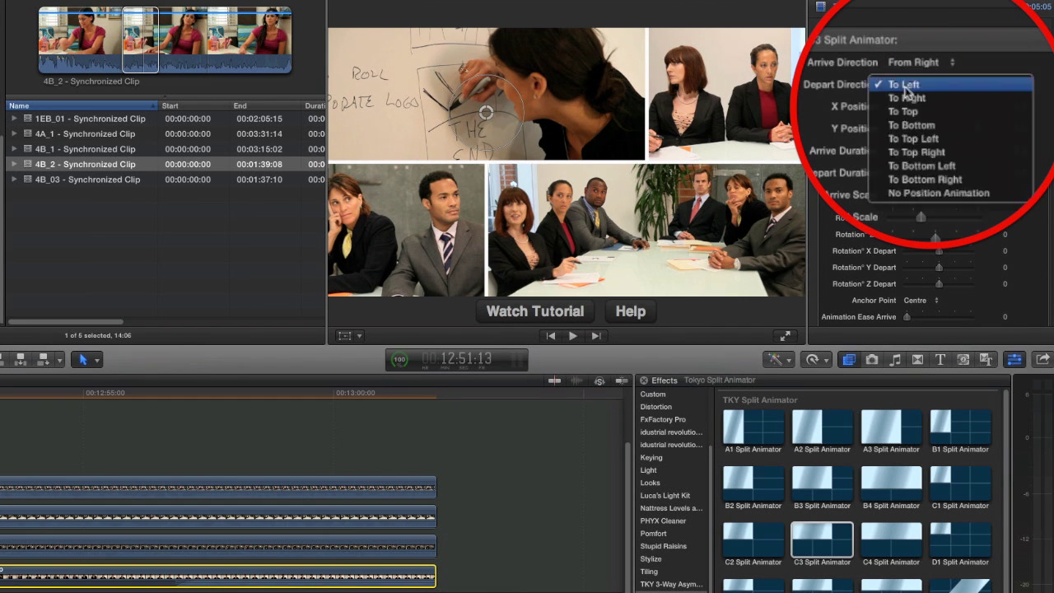
pyautogui.click(910, 126)
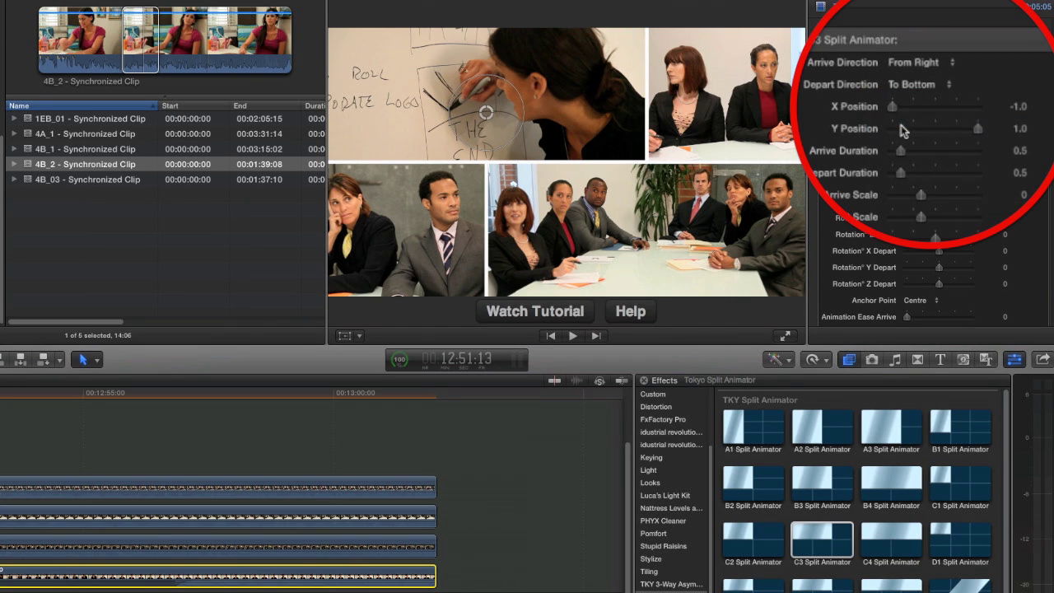
pyautogui.click(30, 543)
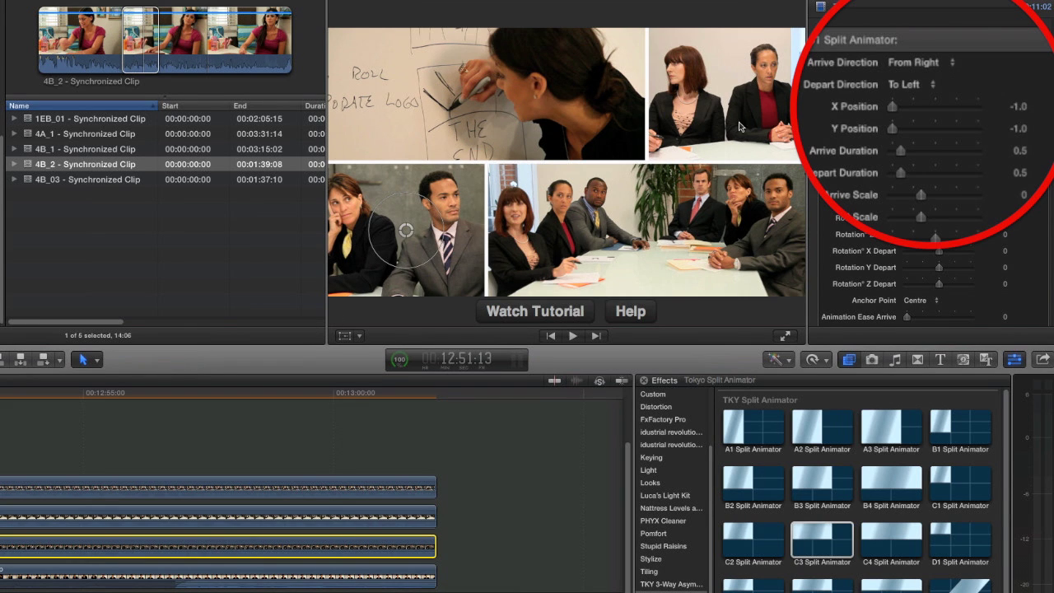
# - Set the third clip to depart To Right and the second clip To Top
pyautogui.click(903, 84)
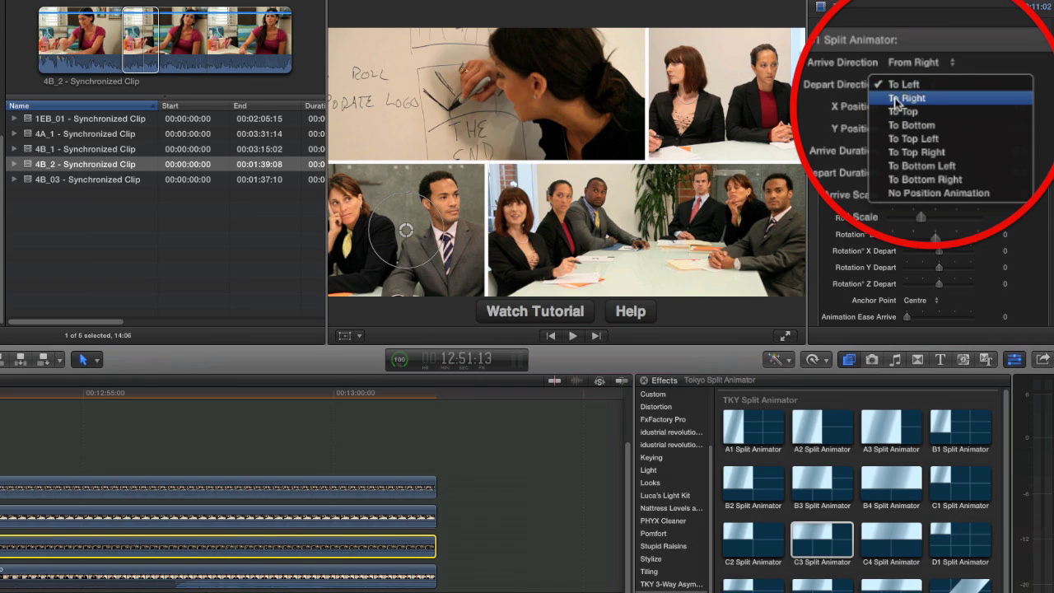
pyautogui.click(896, 100)
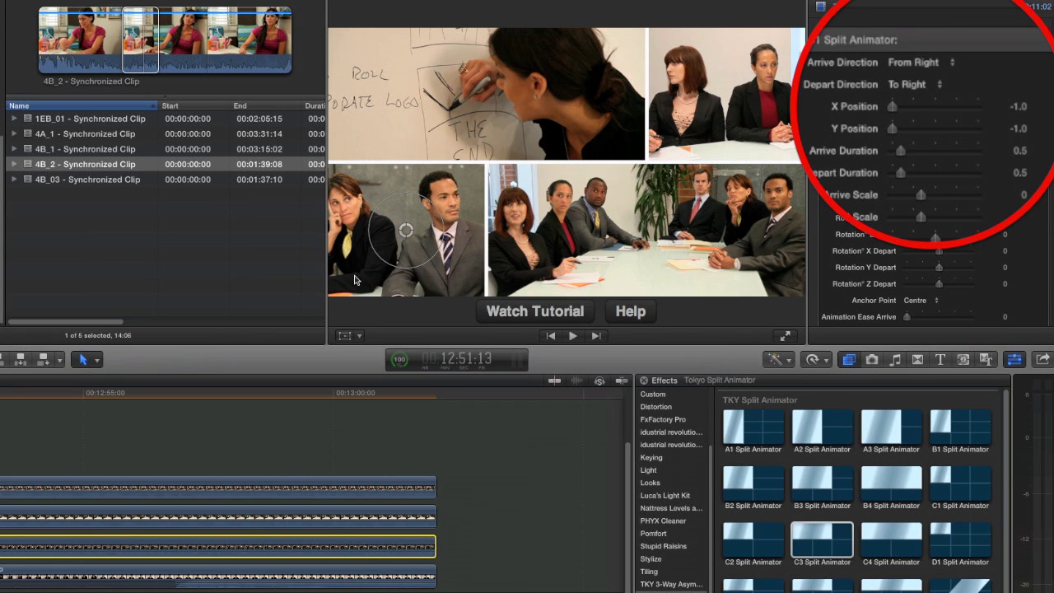
pyautogui.click(150, 521)
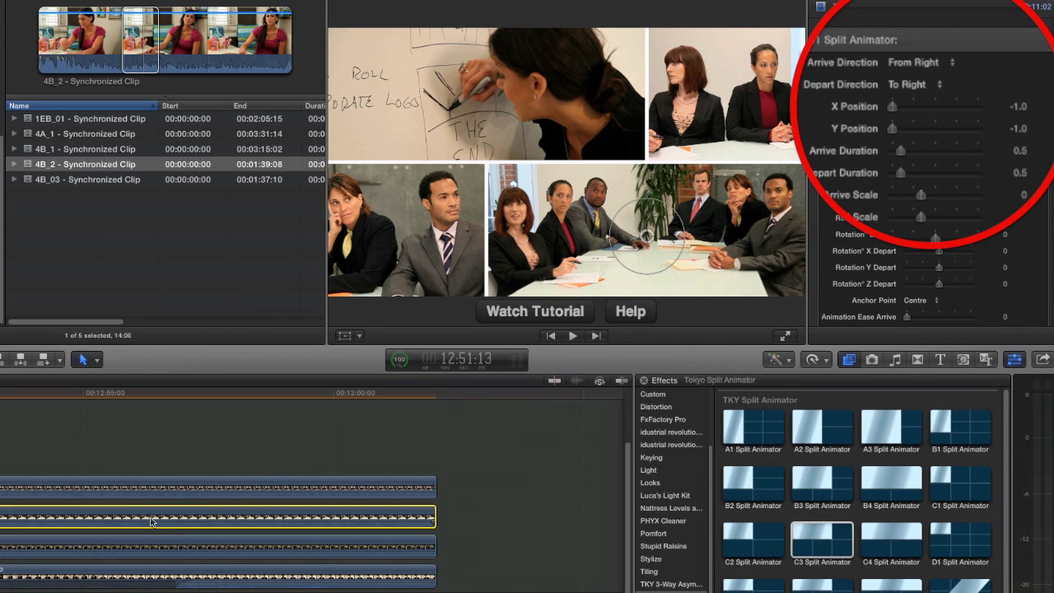
pyautogui.click(901, 85)
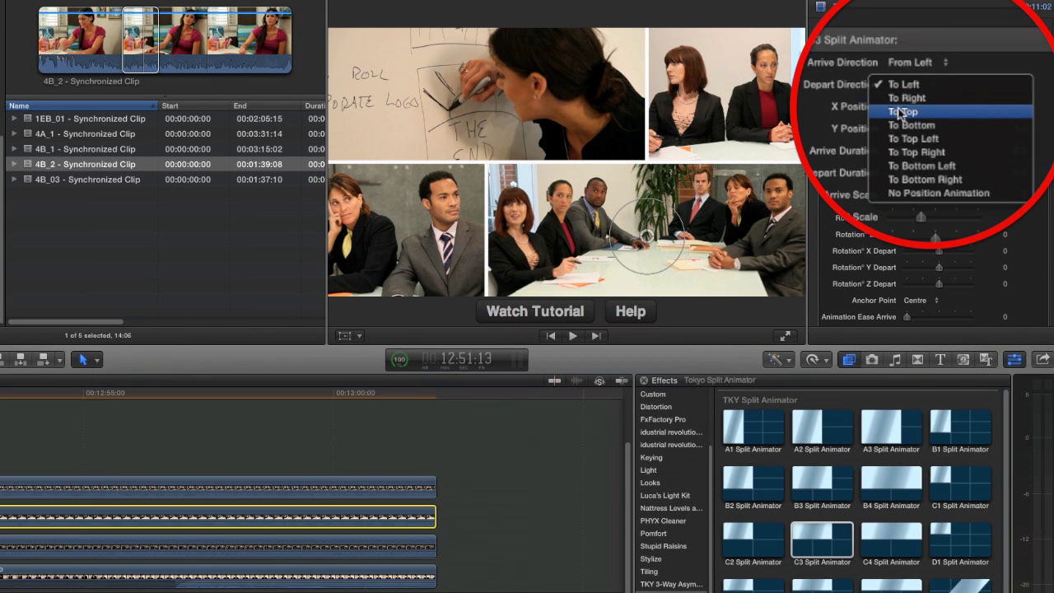
pyautogui.press('Escape')
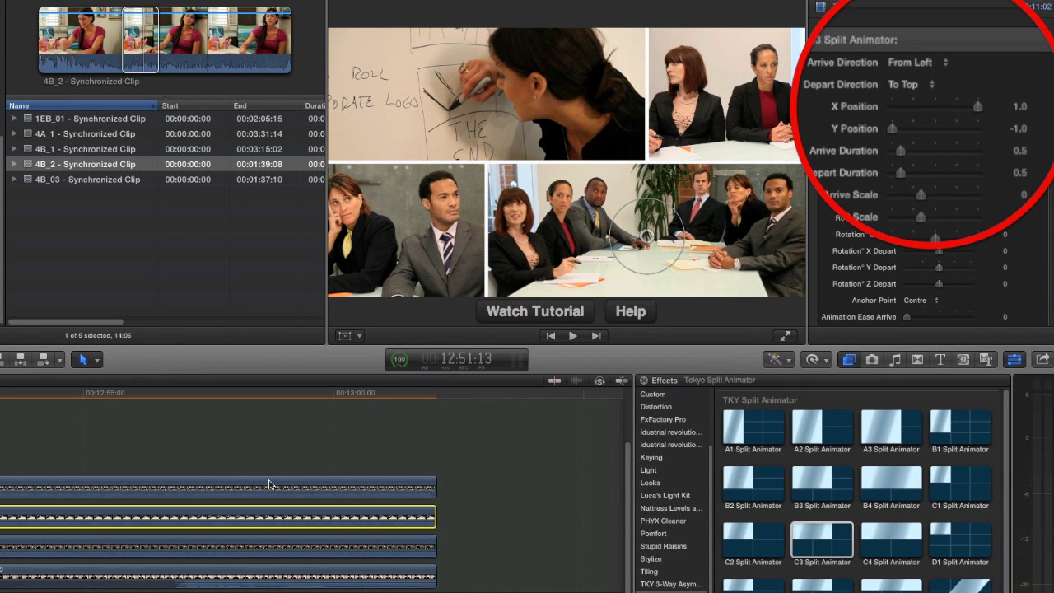
# - Keep the top clip departing To Left and select all four stacked clips
pyautogui.click(269, 485)
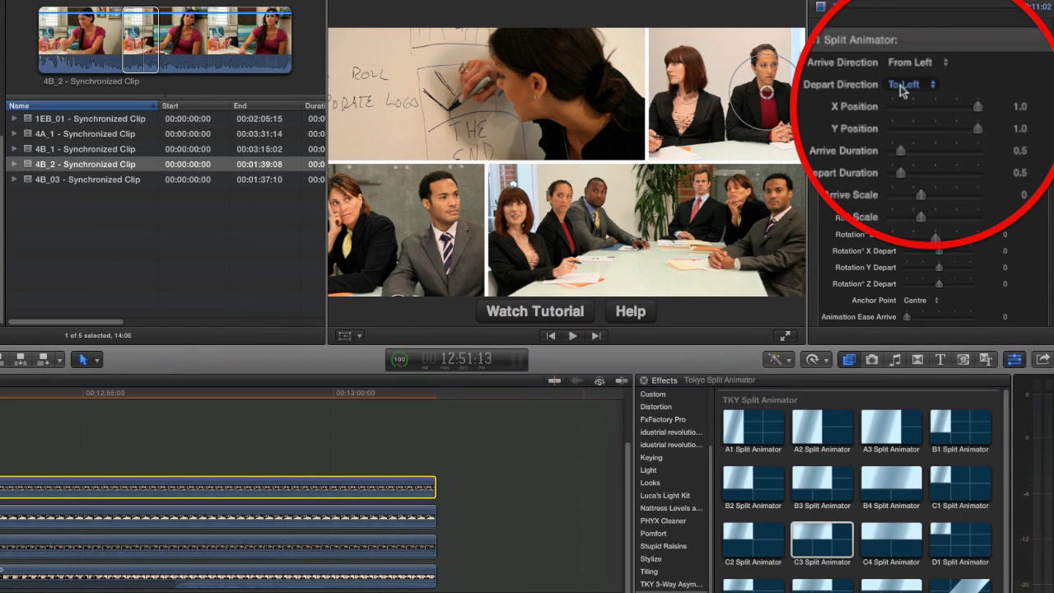
pyautogui.click(900, 85)
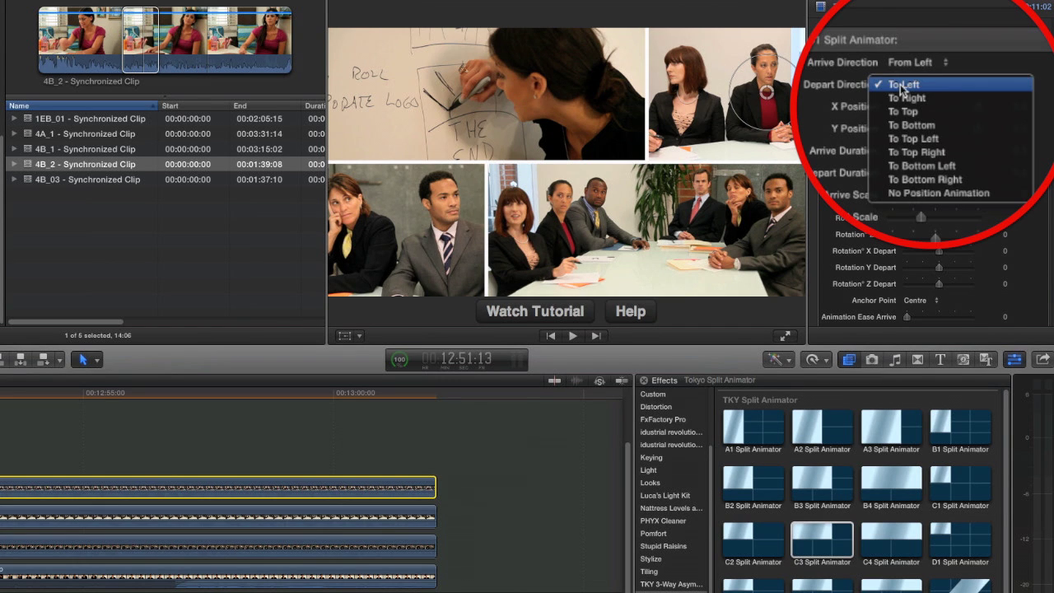
pyautogui.click(837, 93)
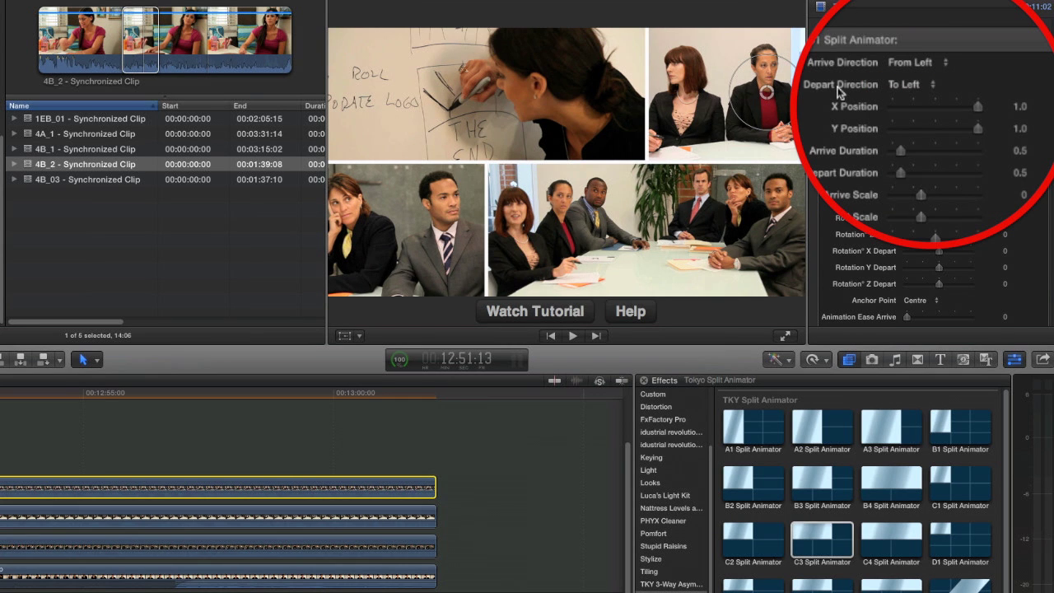
pyautogui.moveTo(5, 439); pyautogui.dragTo(227, 577)
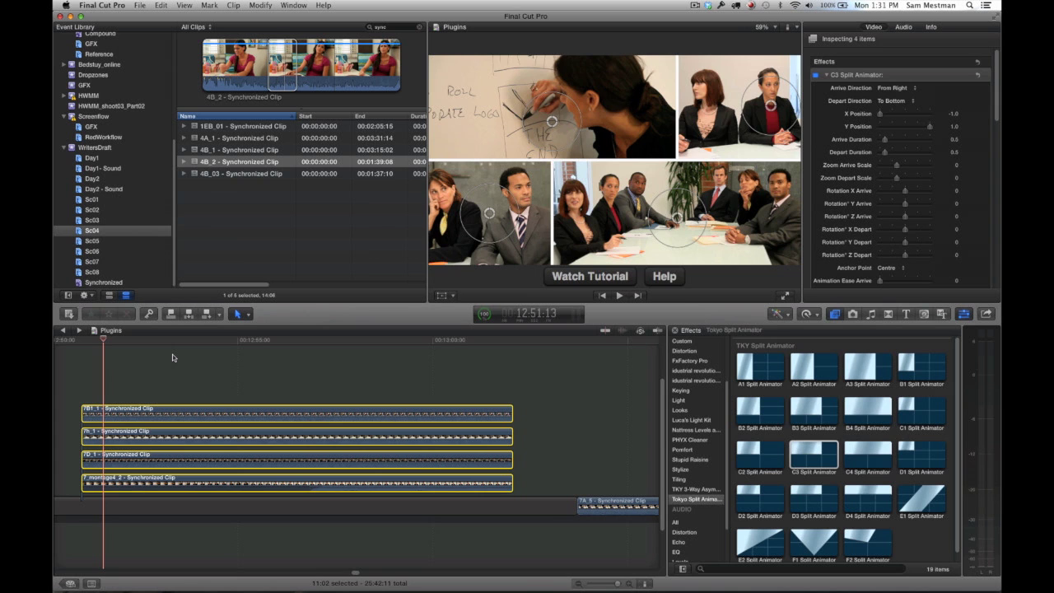
# - Play the split screen from the clips' start through its exit to the black frame at 13:02:21
pyautogui.press('Up')
pyautogui.press('space')
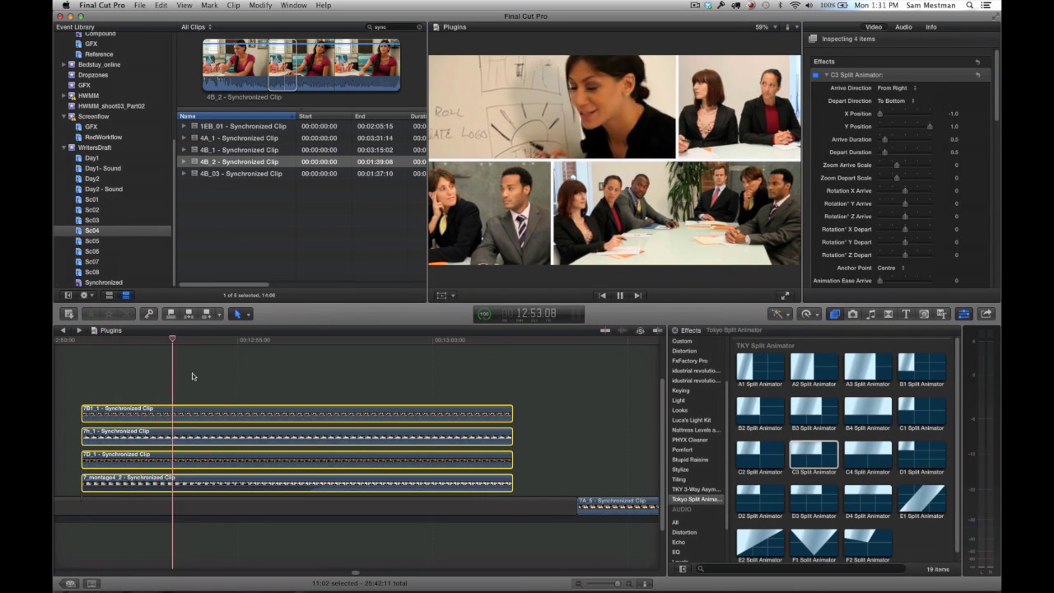
pyautogui.click(451, 340)
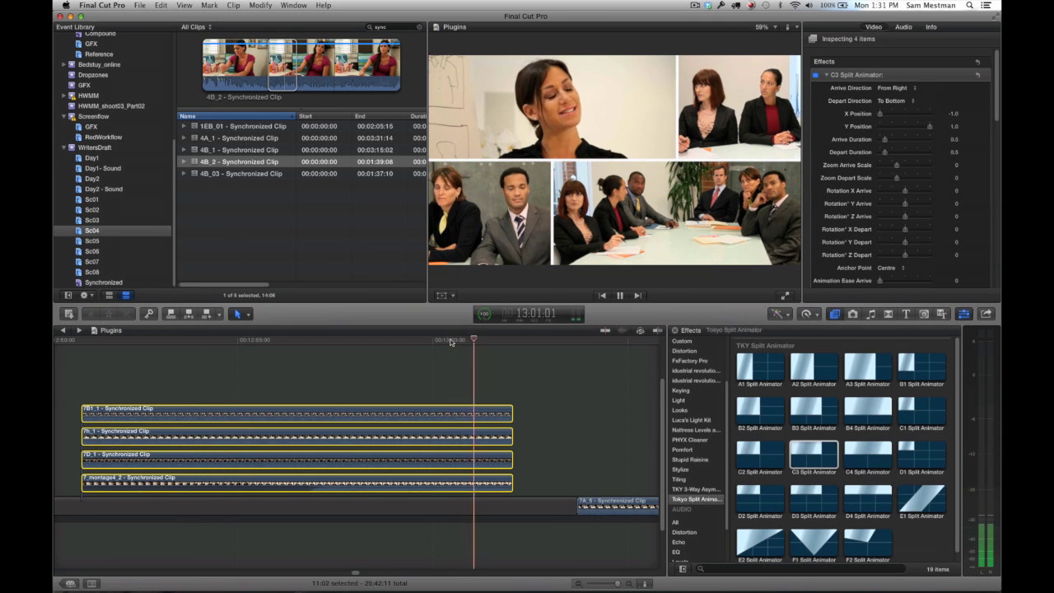
pyautogui.press('space')
pyautogui.hscroll(3, 471, 368)
# - Play from the meeting-room section, stopping at 13:26:12 on the later four-panel split screen
pyautogui.hscroll(4, 471, 368)
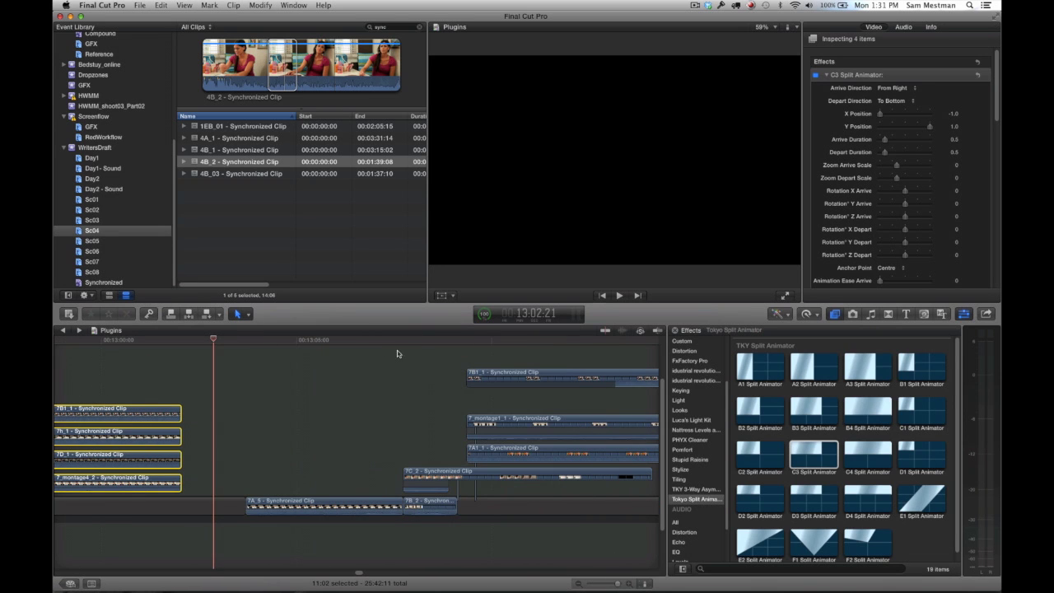
pyautogui.click(344, 341)
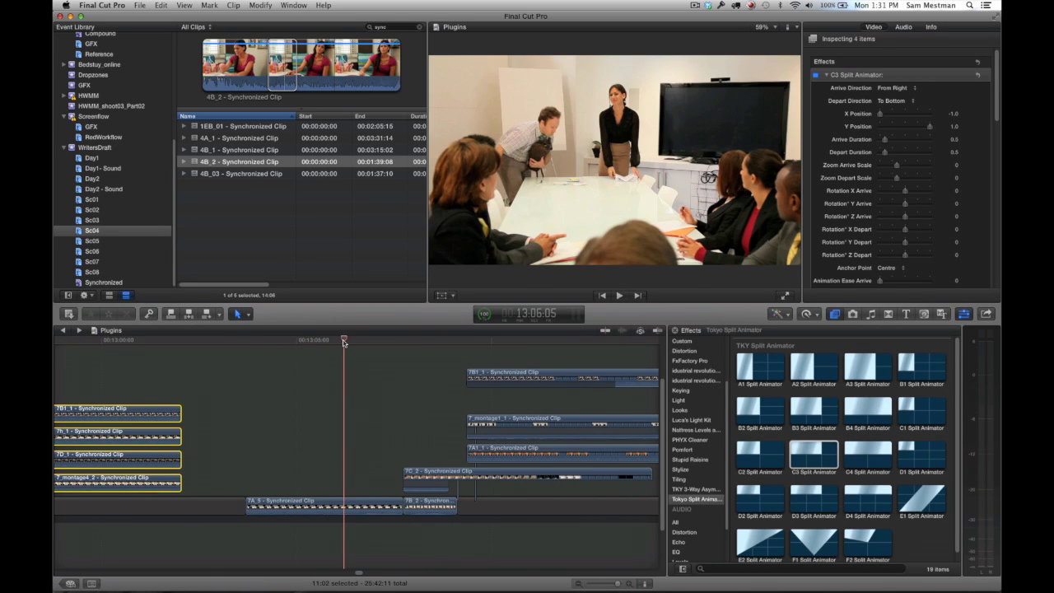
pyautogui.press('space')
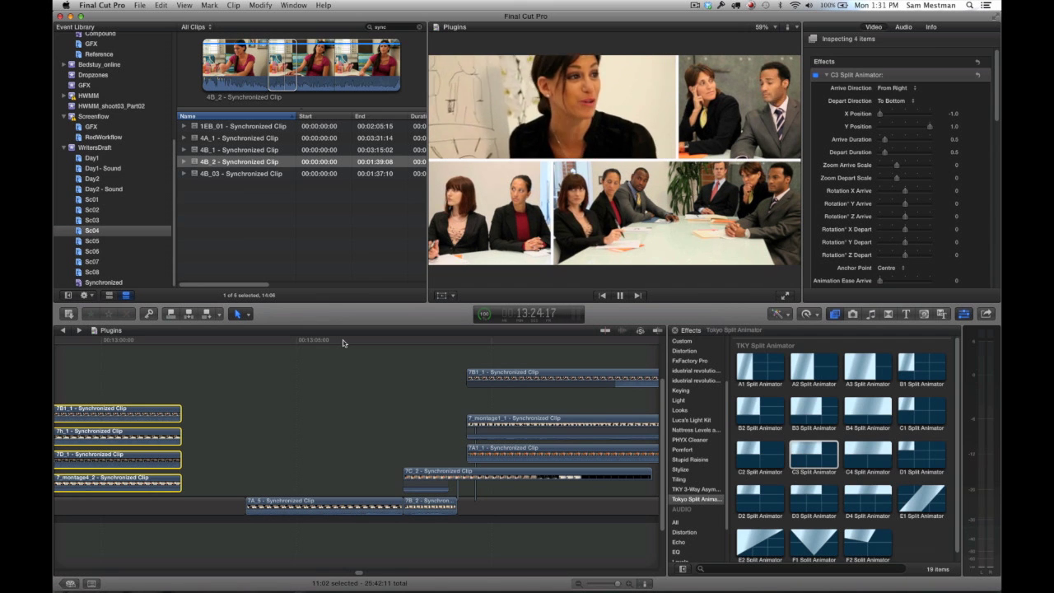
pyautogui.press('space')
pyautogui.hscroll(10, 534, 364)
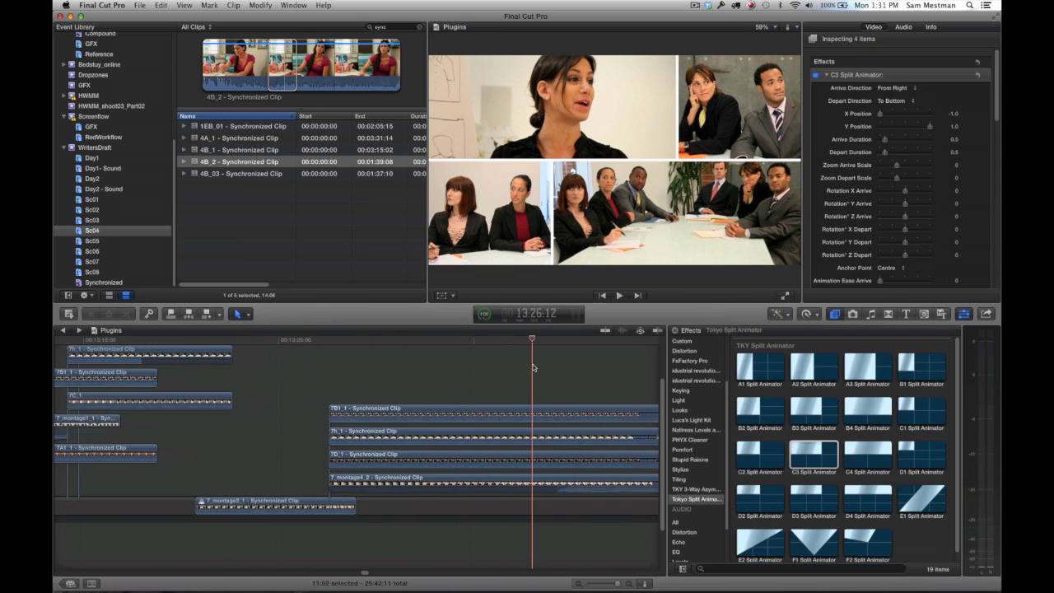
# - Play from the FXX News title into the host, kevin, trailer park and catlady split-screen
pyautogui.hscroll(8, 514, 359)
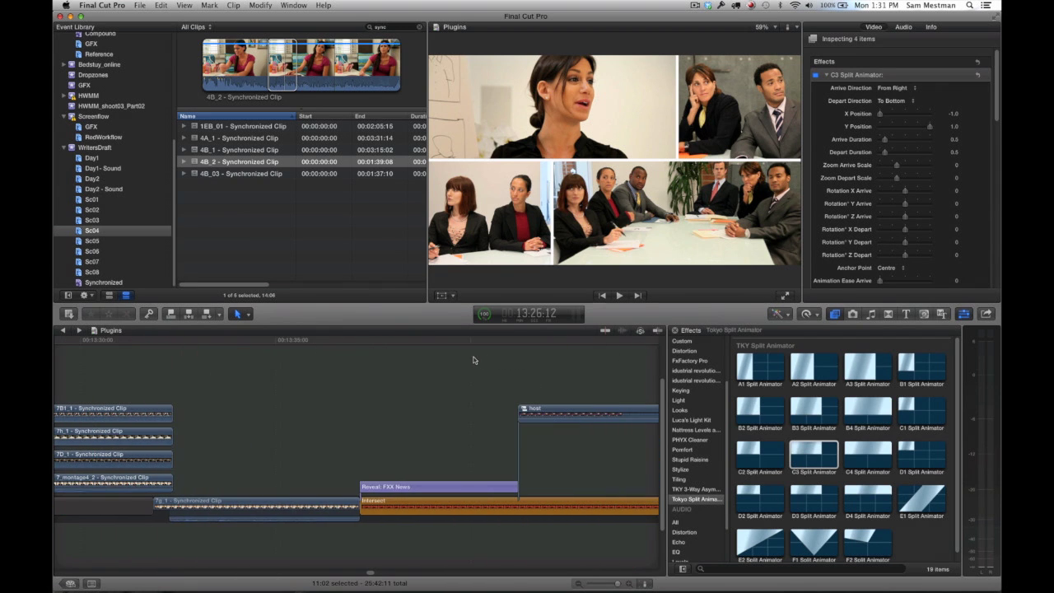
pyautogui.click(295, 340)
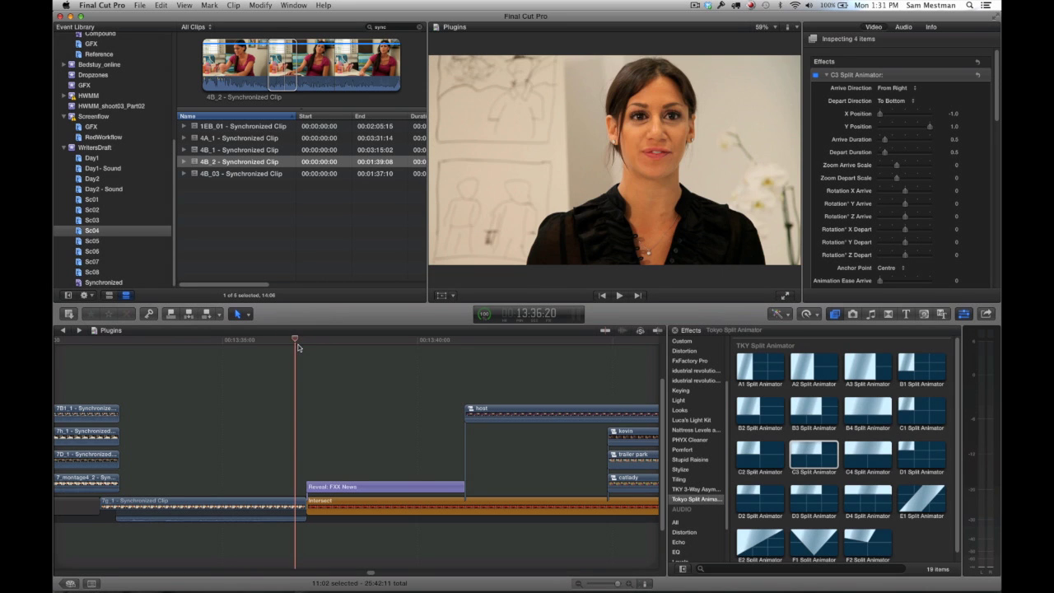
pyautogui.press('Down')
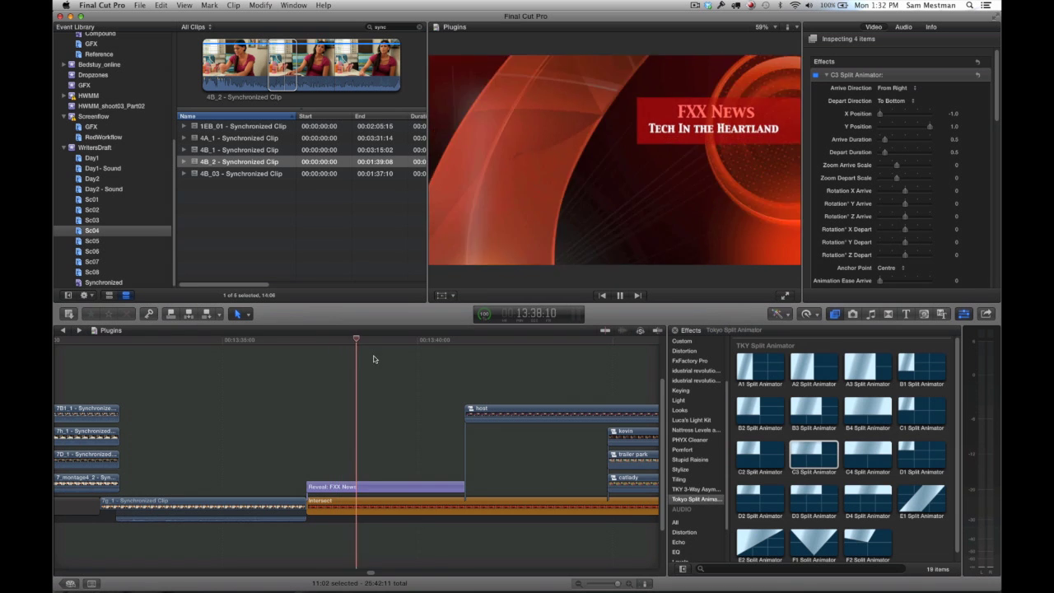
pyautogui.hscroll(2, 374, 358)
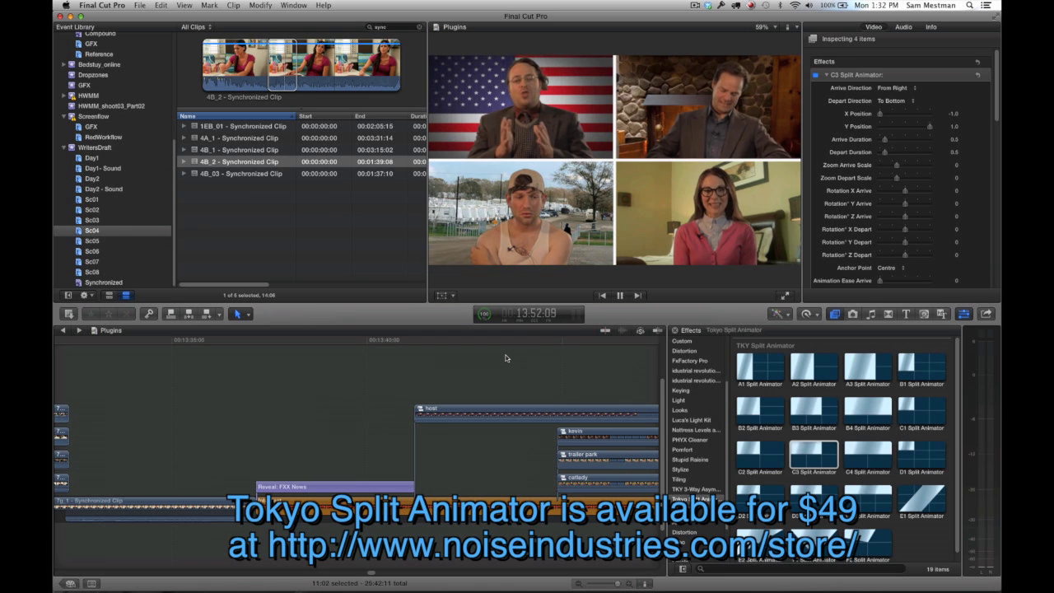
# - Stop playback at 13:52:10 and zoom the timeline in on the four stacked clips
pyautogui.press('space')
pyautogui.scroll(-2, 394, 351)
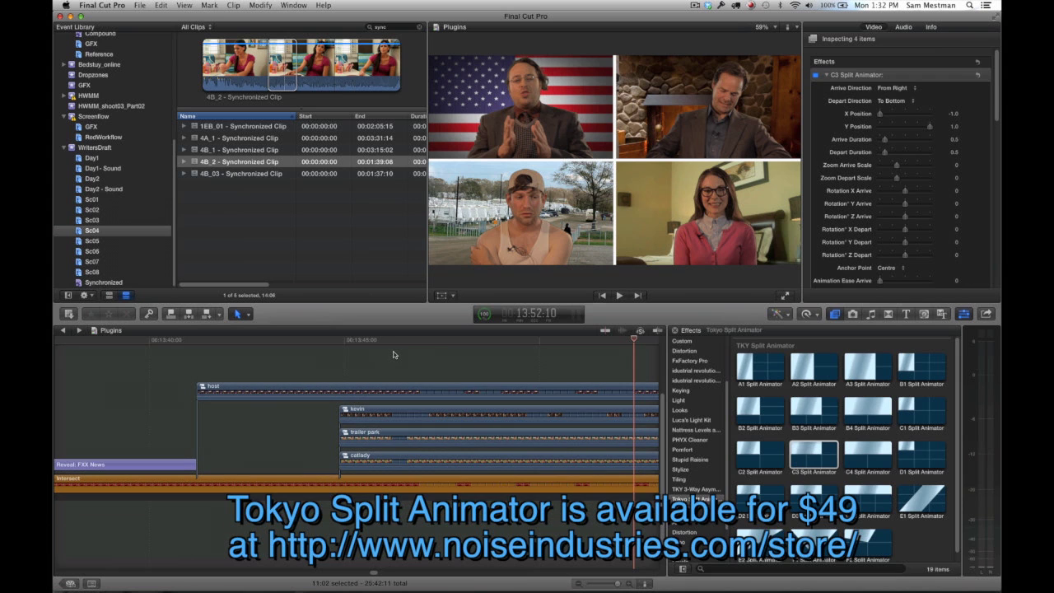
pyautogui.press('super+equal')
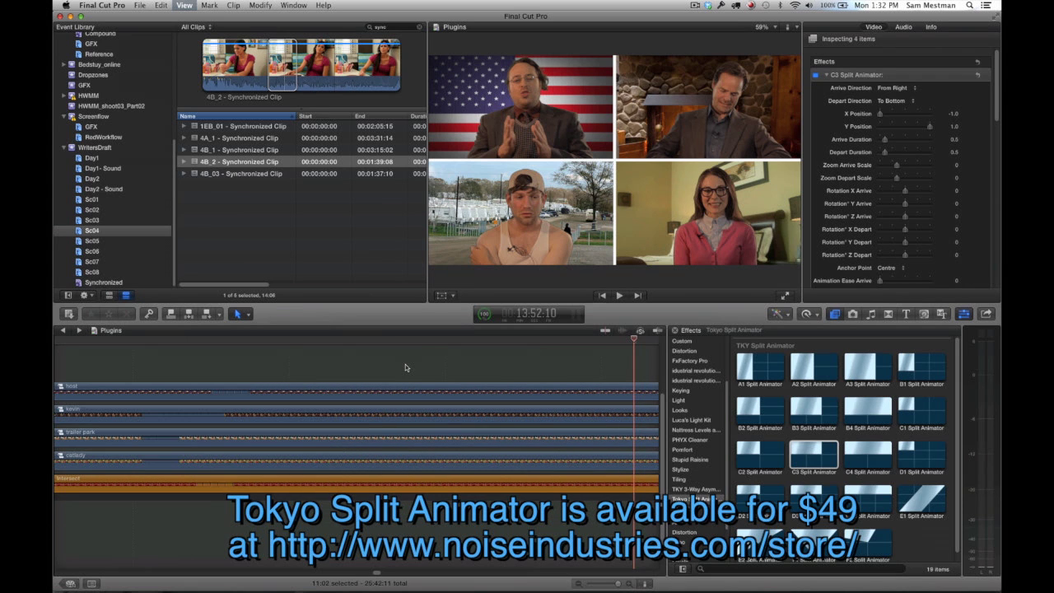
pyautogui.hscroll(-6, 409, 369)
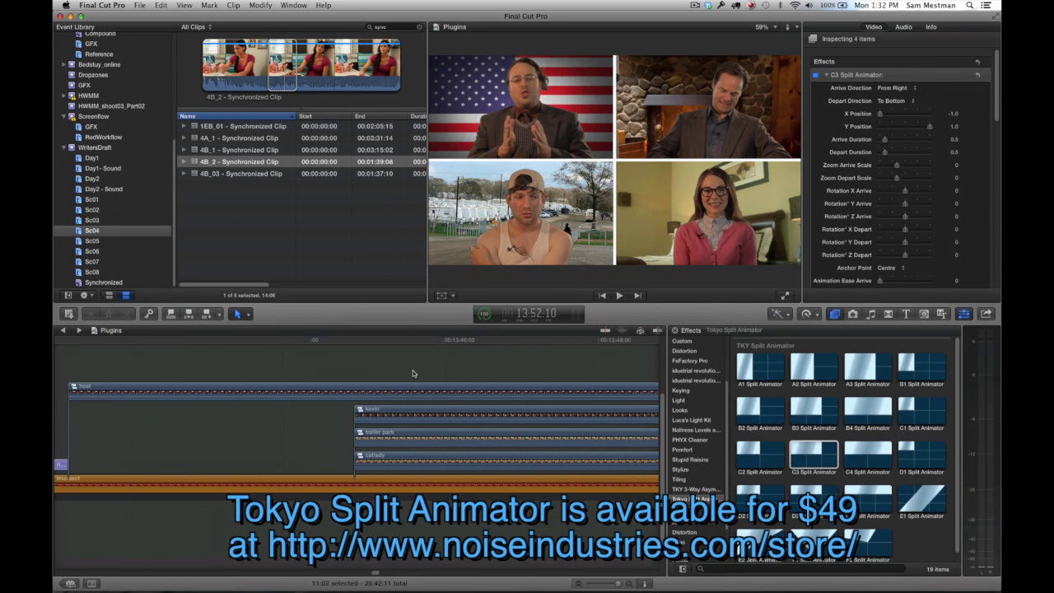